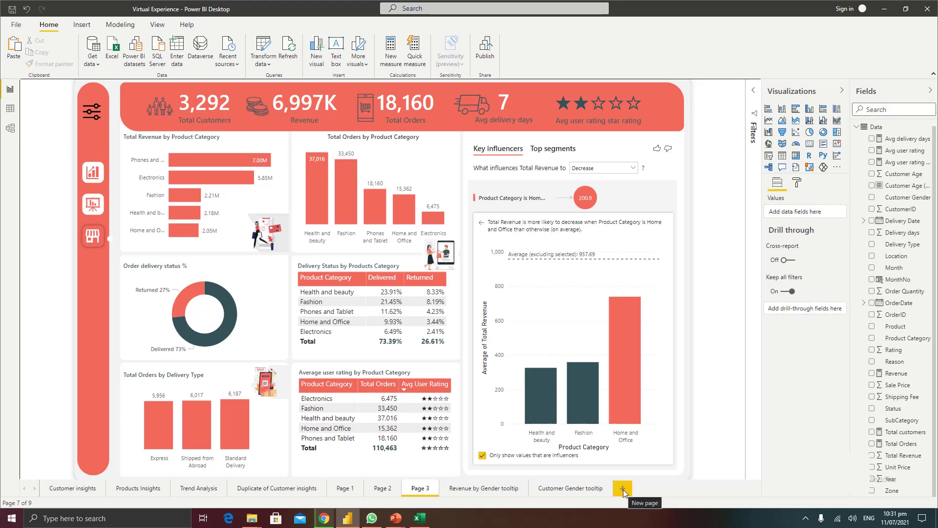
Add a new report page and set its page size type to Tooltip.
click(623, 488)
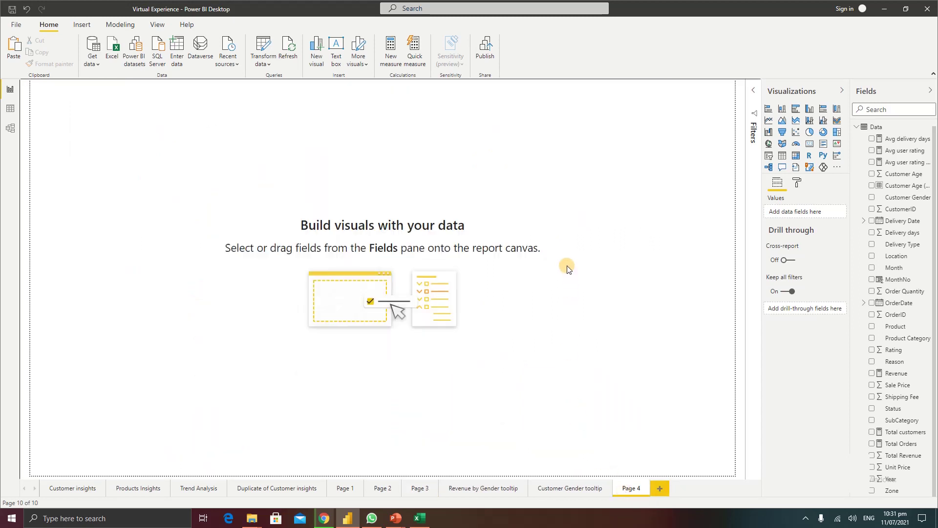
click(797, 184)
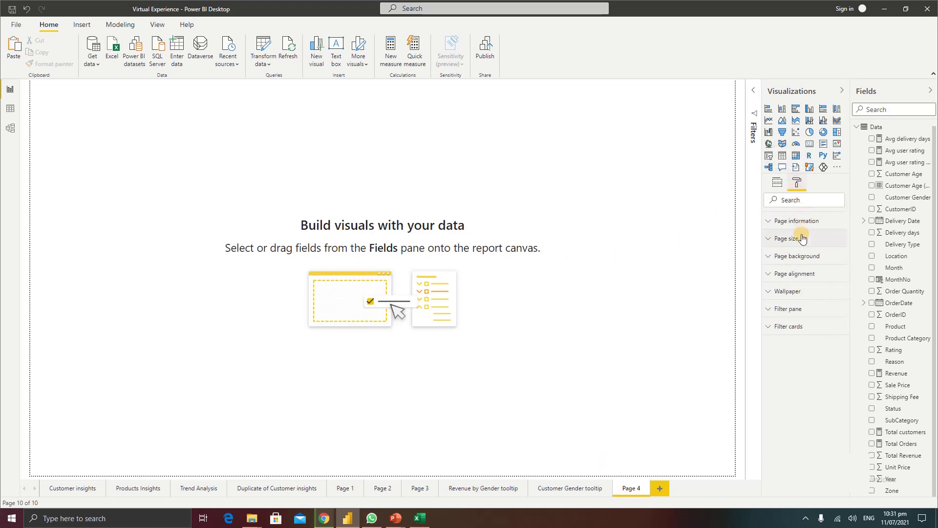
click(796, 240)
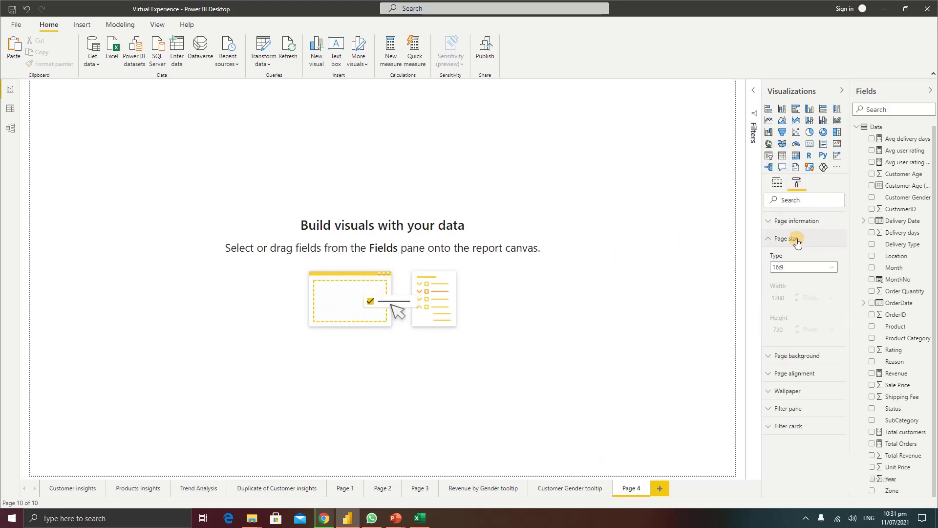
click(830, 270)
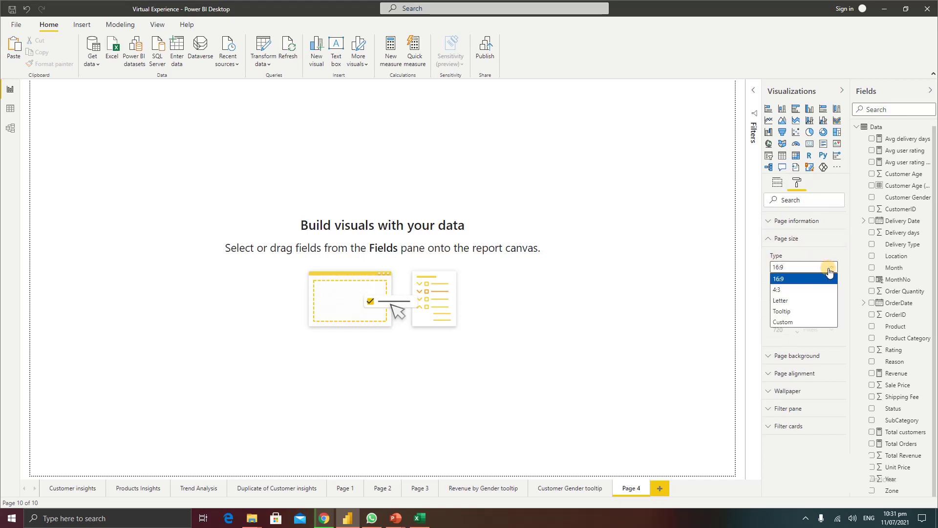
click(794, 313)
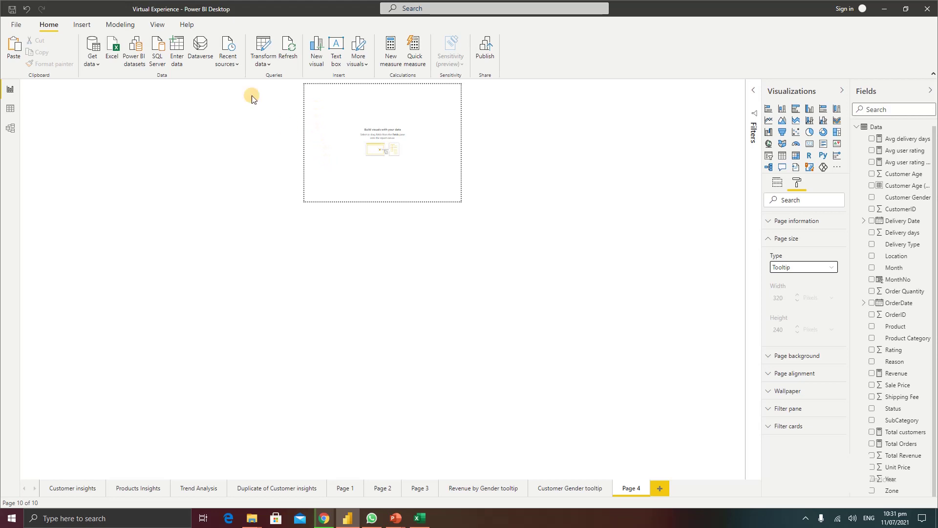
Set the page view of the new tooltip page to Actual size.
click(157, 25)
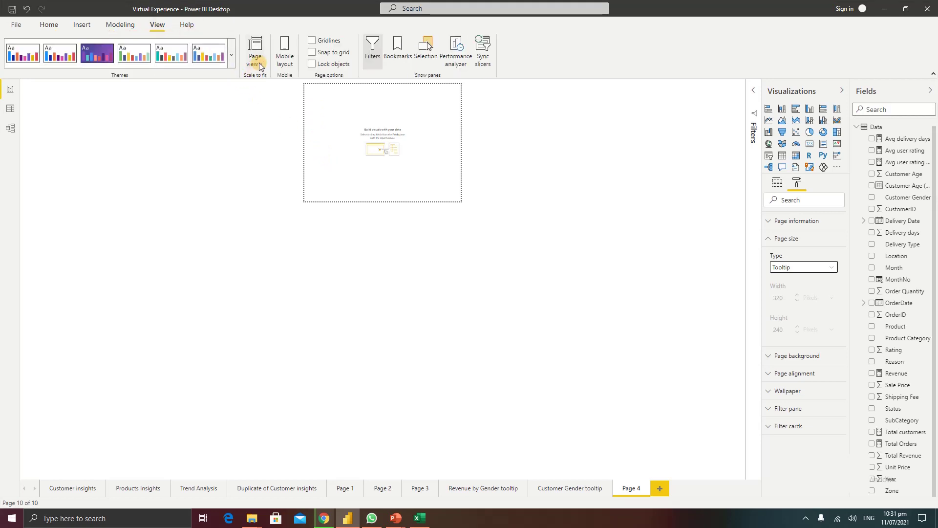
click(259, 66)
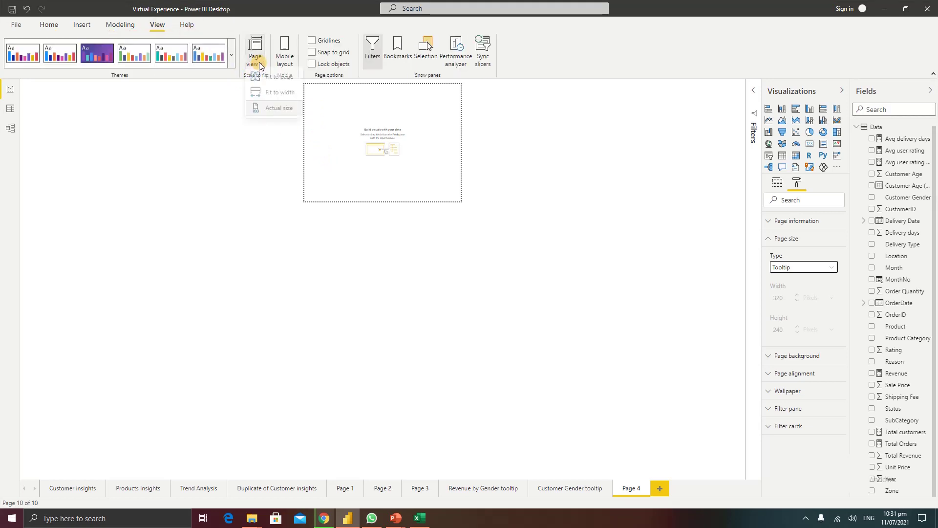
click(278, 112)
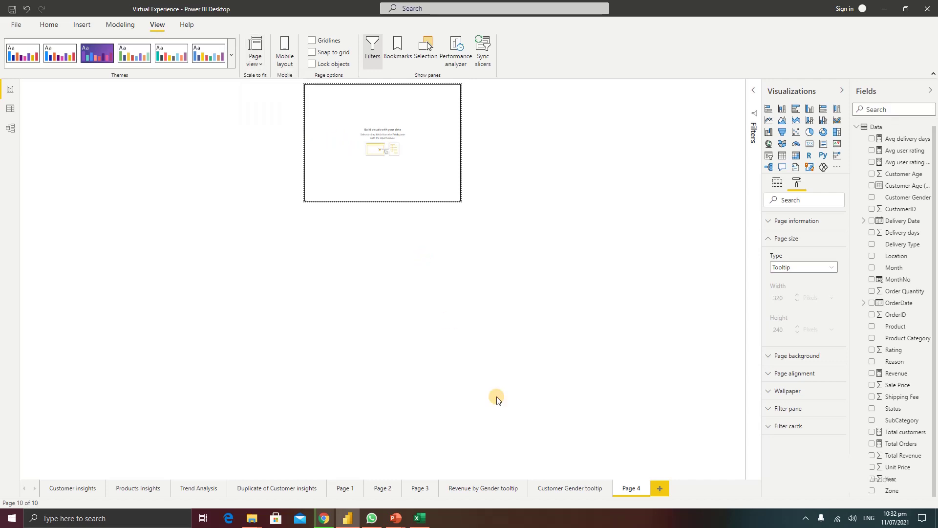
Preview the tooltip on Page 3's Total Revenue by Product Category chart, and return to Page 4.
click(422, 491)
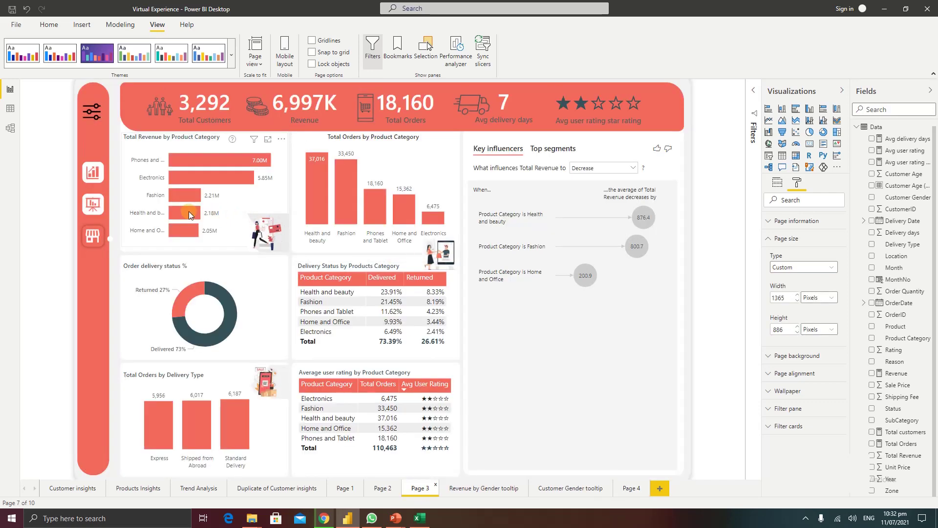
mouse_move(189, 214)
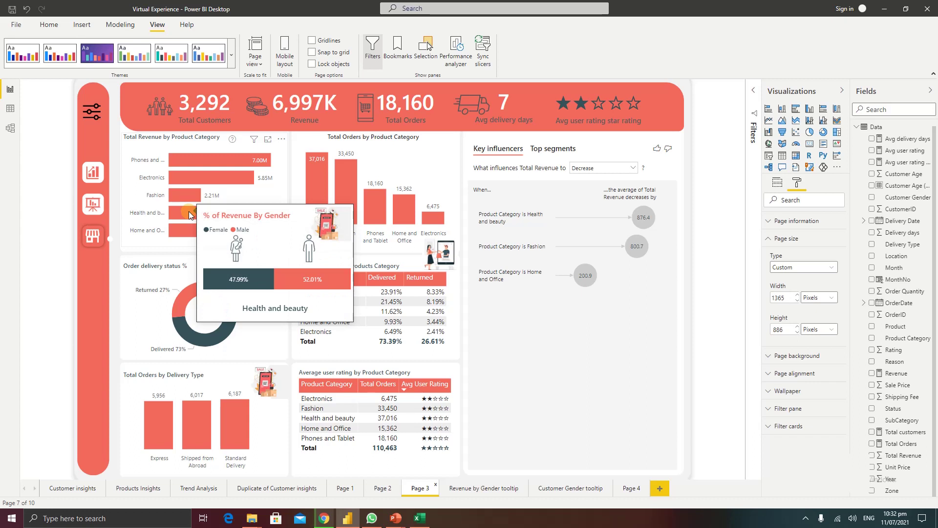
click(629, 489)
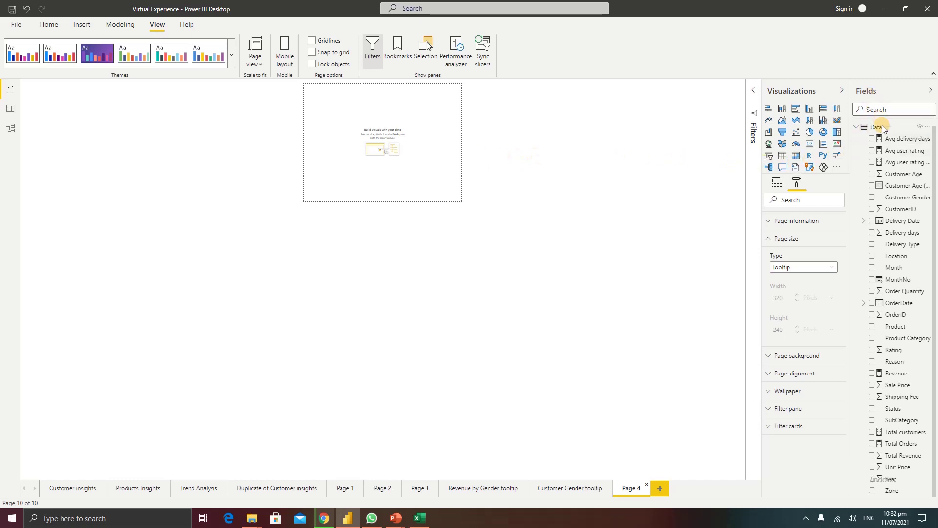
Create a 100% stacked bar chart of Total Orders by Customer Gender on Page 4.
click(873, 197)
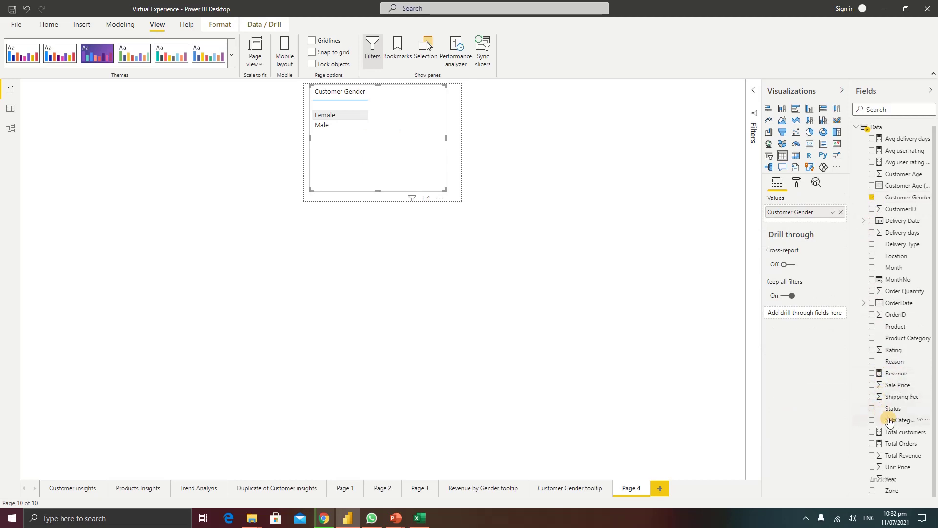
click(873, 444)
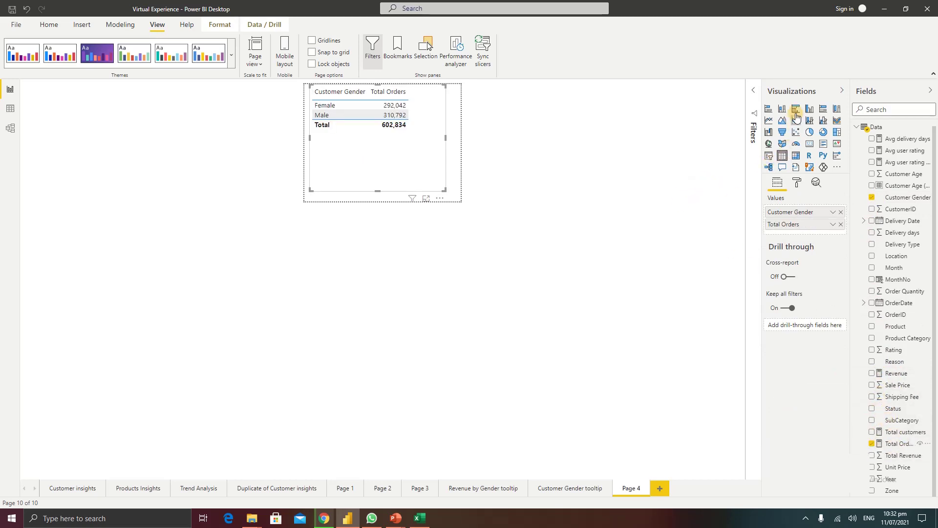
click(823, 109)
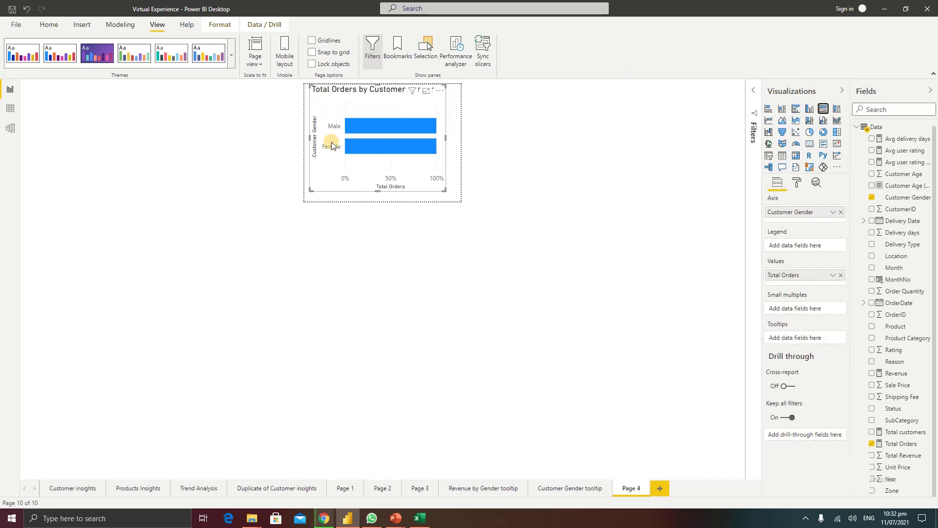
Resize the chart to nearly fill the tooltip page and move Customer Gender from the axis to the legend.
drag(444, 191, 450, 201)
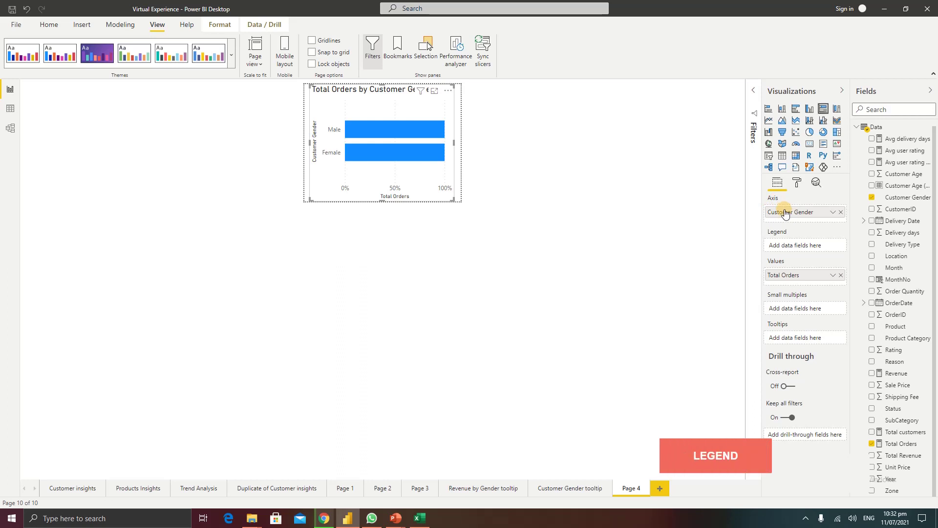
drag(785, 214, 784, 243)
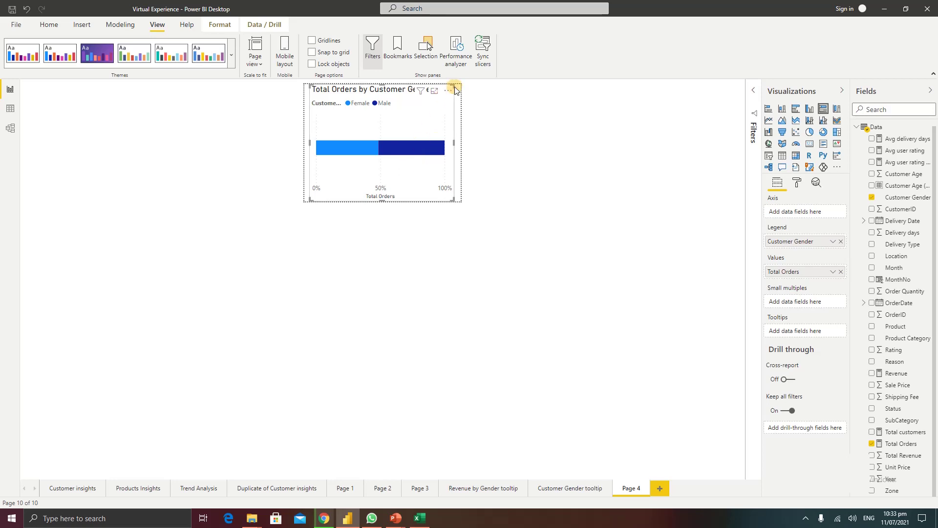
drag(454, 90, 460, 97)
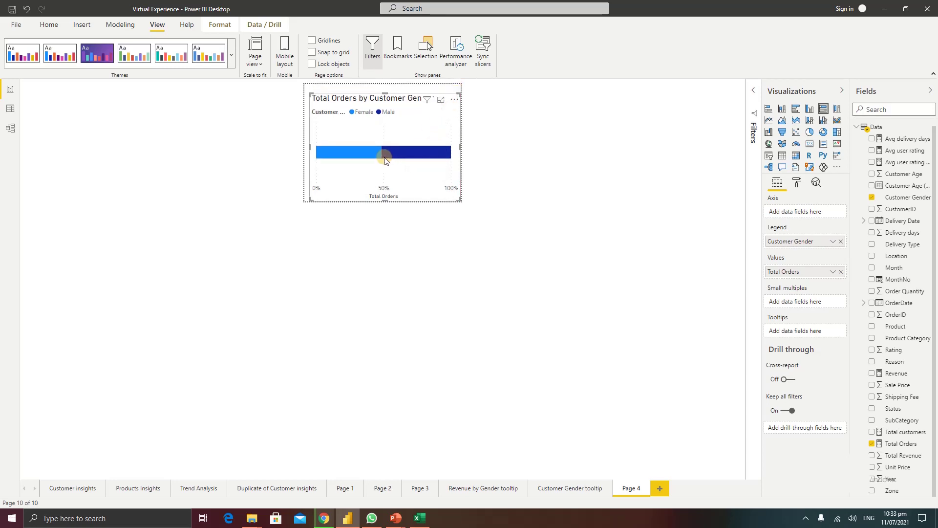
Set the chart's data colors to dark teal for Female and coral red for Male.
click(797, 185)
click(790, 309)
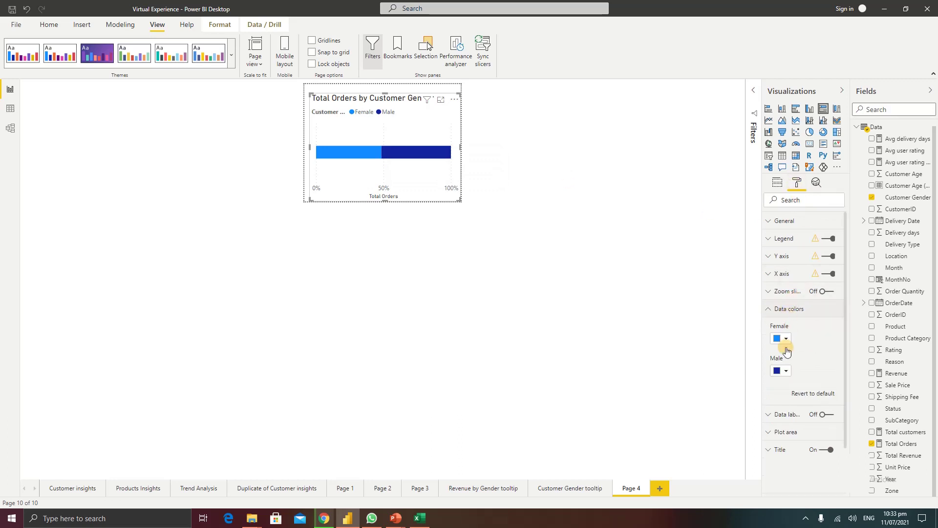
click(784, 339)
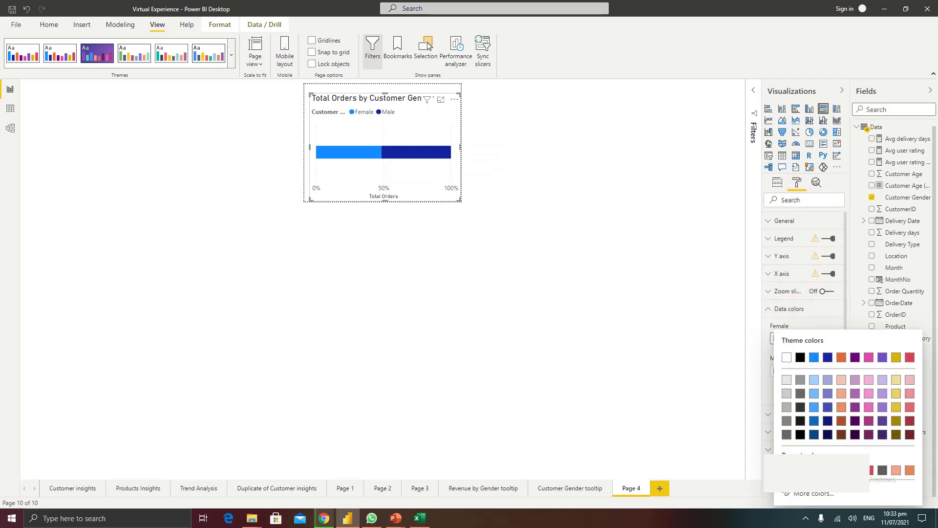
click(787, 470)
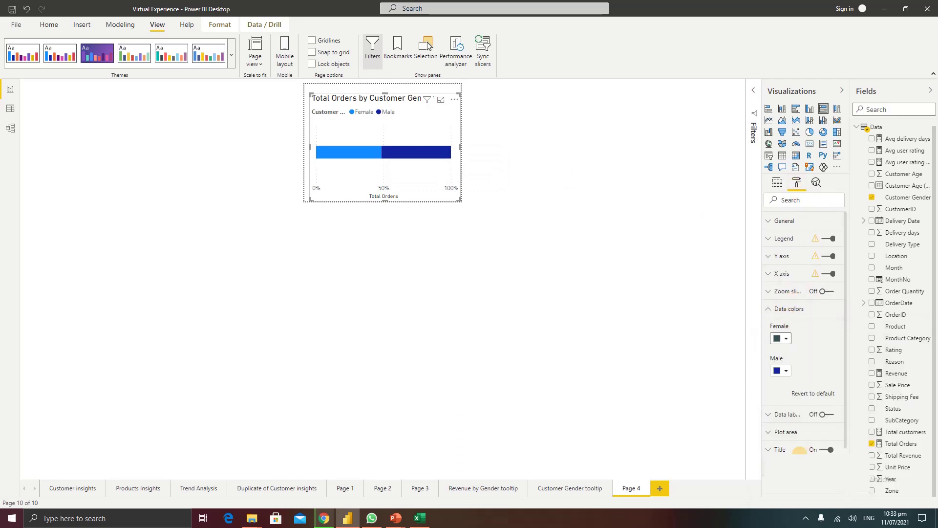
click(784, 371)
click(800, 326)
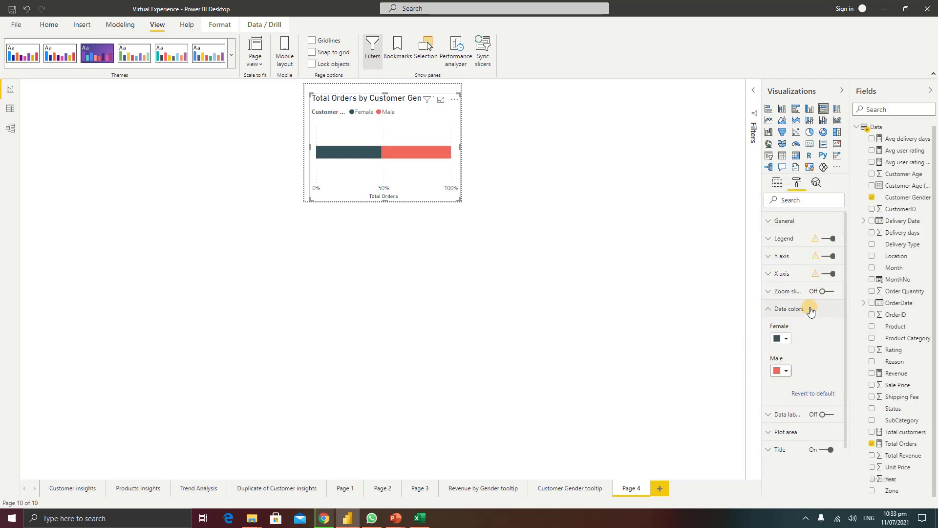
click(779, 308)
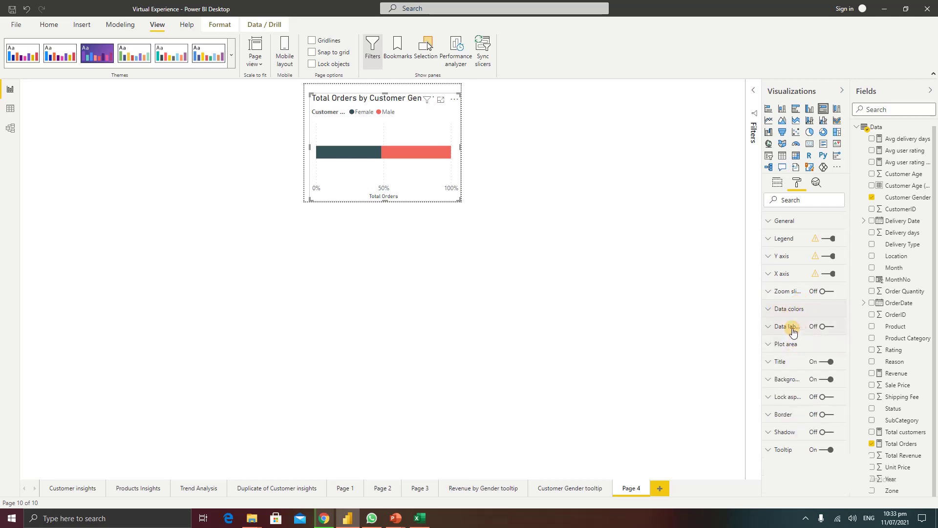
Turn on the chart's data labels and turn off the X axis along with its title.
click(828, 327)
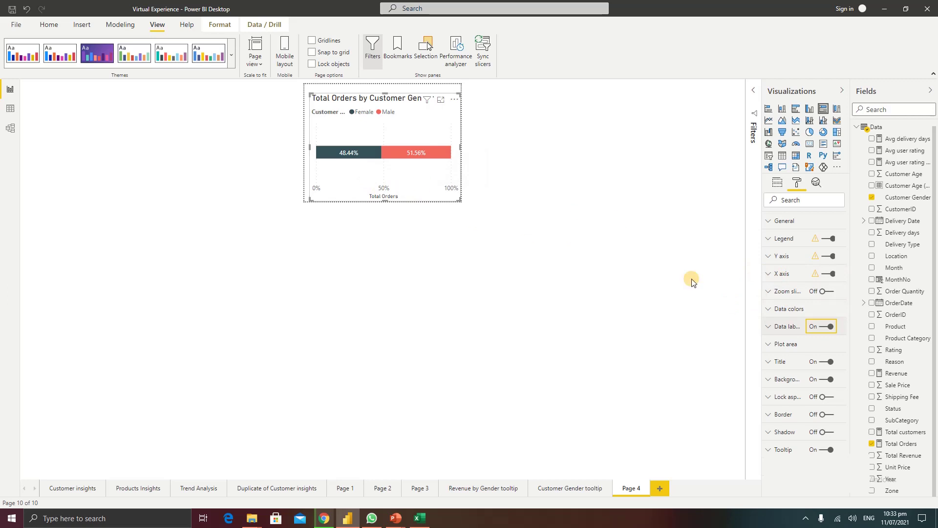
click(777, 276)
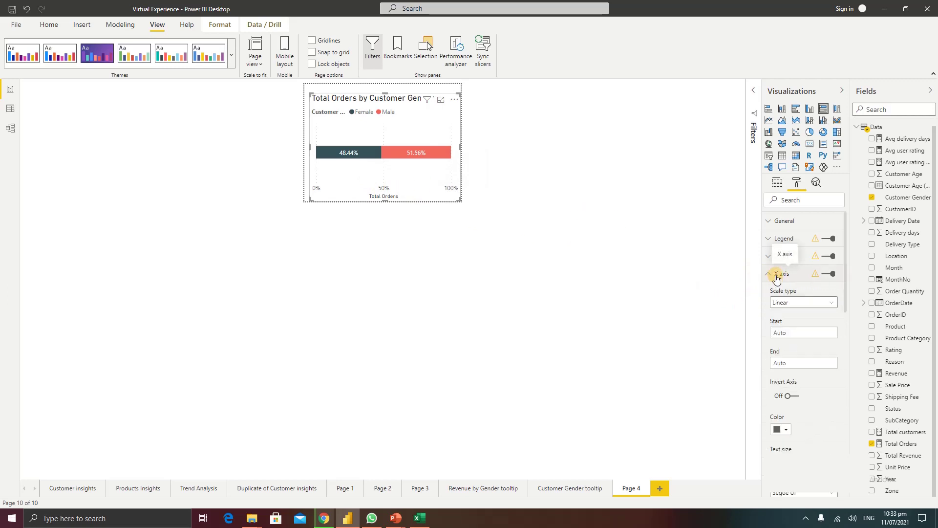
scroll(785, 342, down, 3)
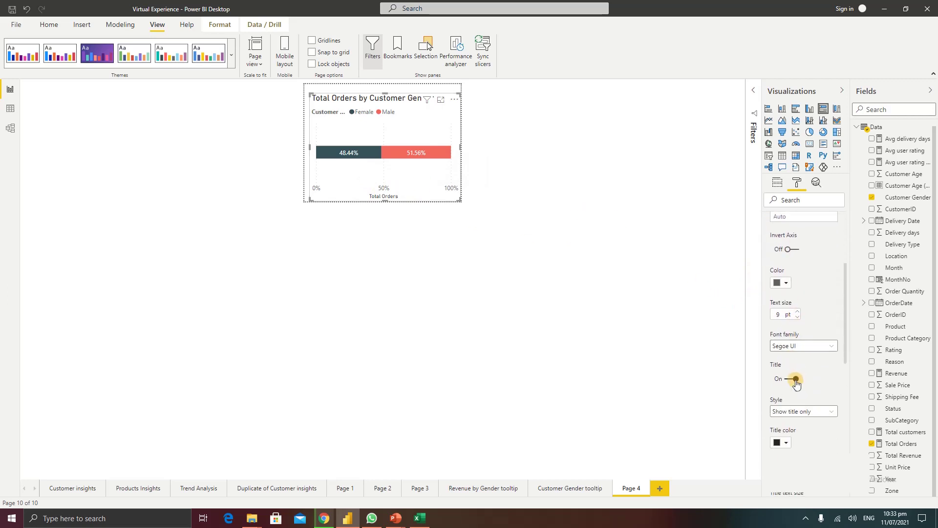
click(788, 380)
scroll(797, 332, up, 3)
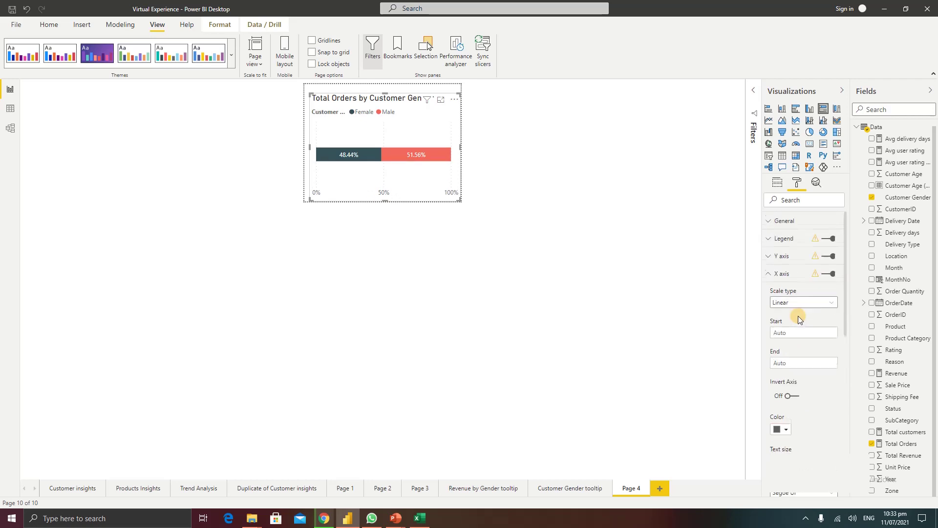
click(827, 275)
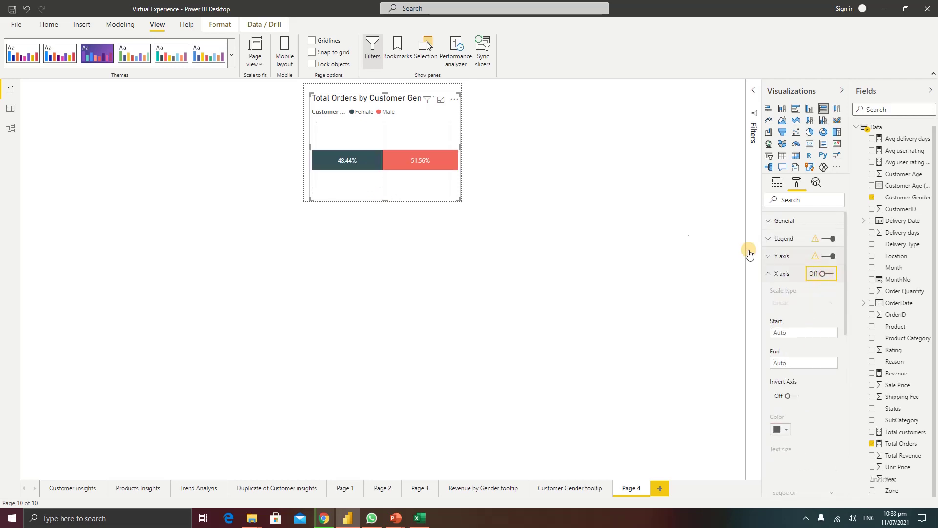
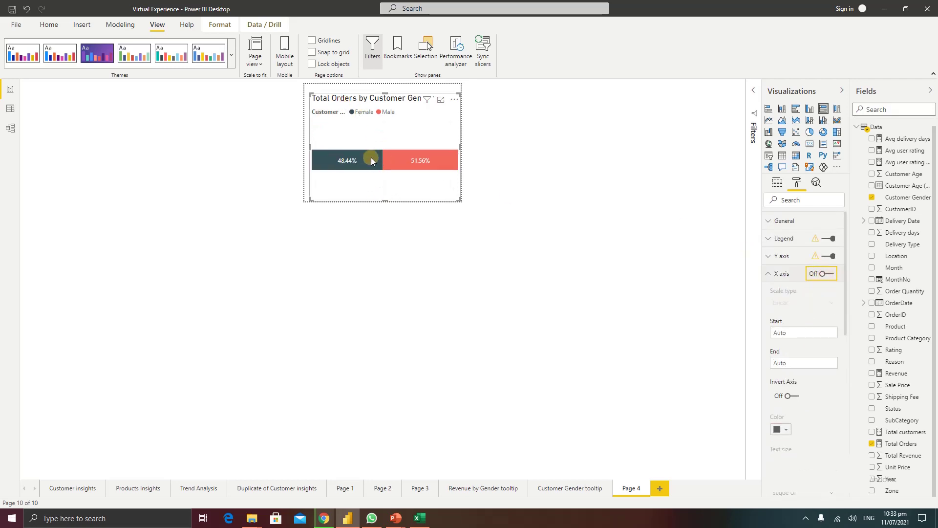
Examine the revenue chart's tooltip on Page 3 and the gender icons and category card on the Revenue by Gender tooltip page.
click(416, 488)
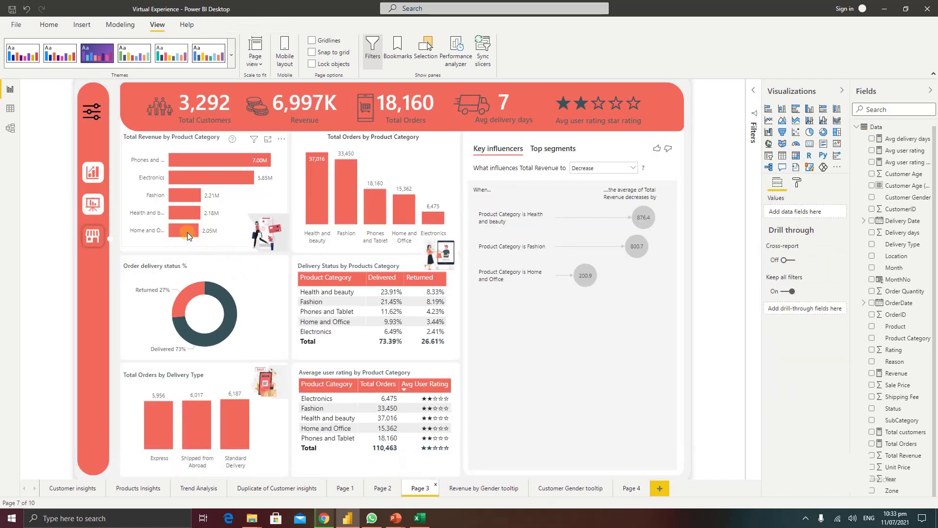
mouse_move(187, 233)
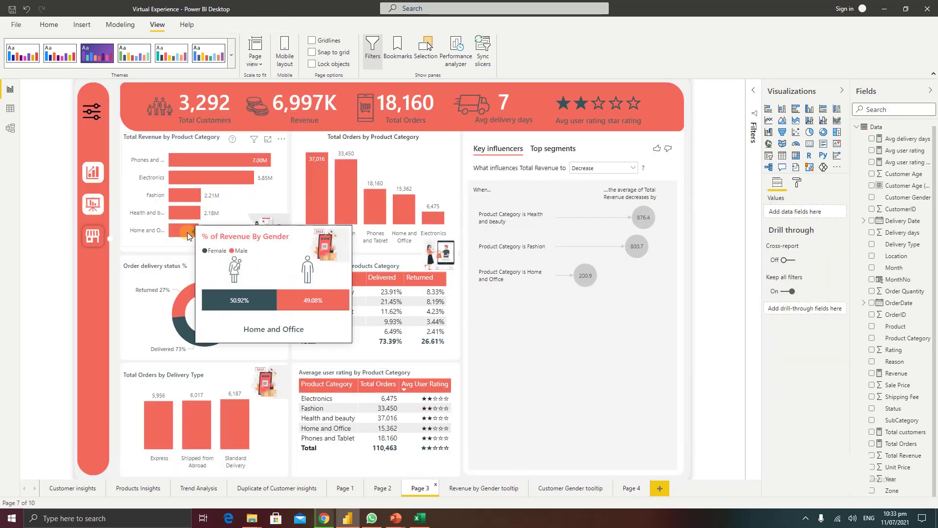
click(481, 488)
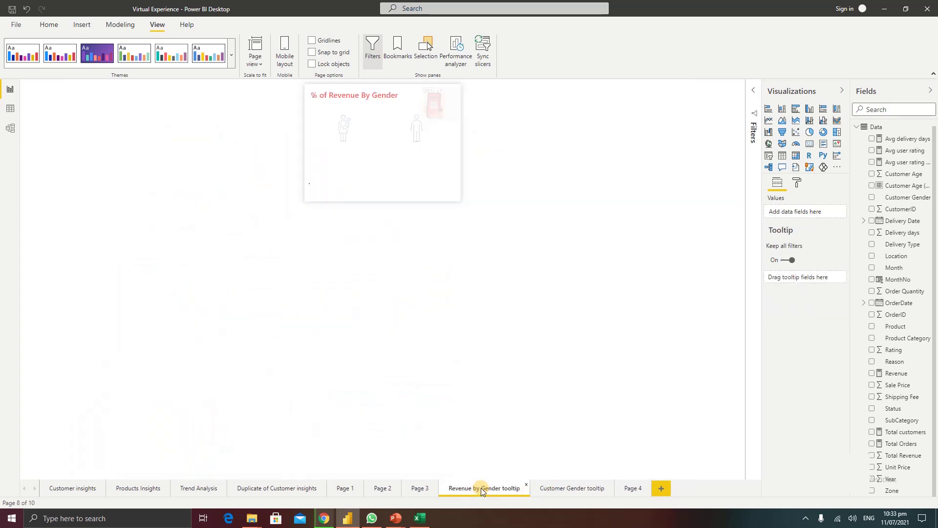
click(344, 123)
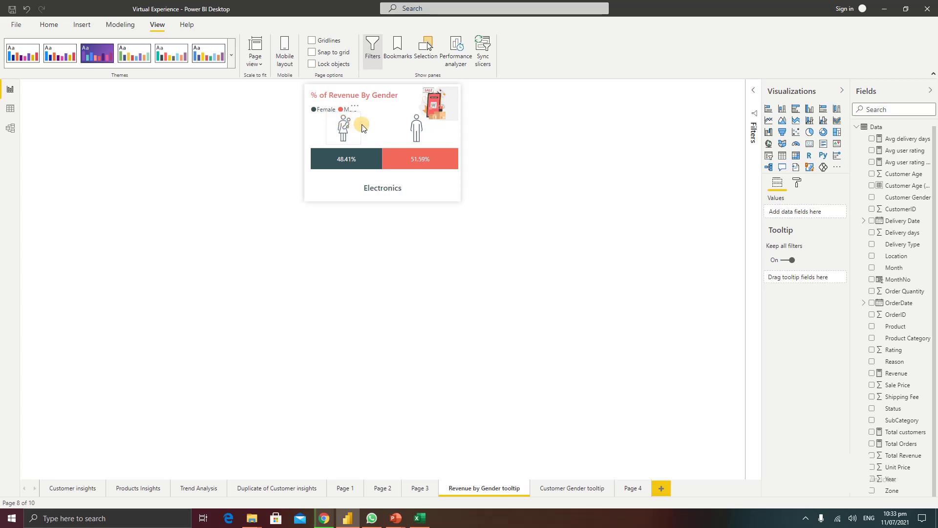
ctrl+click(403, 131)
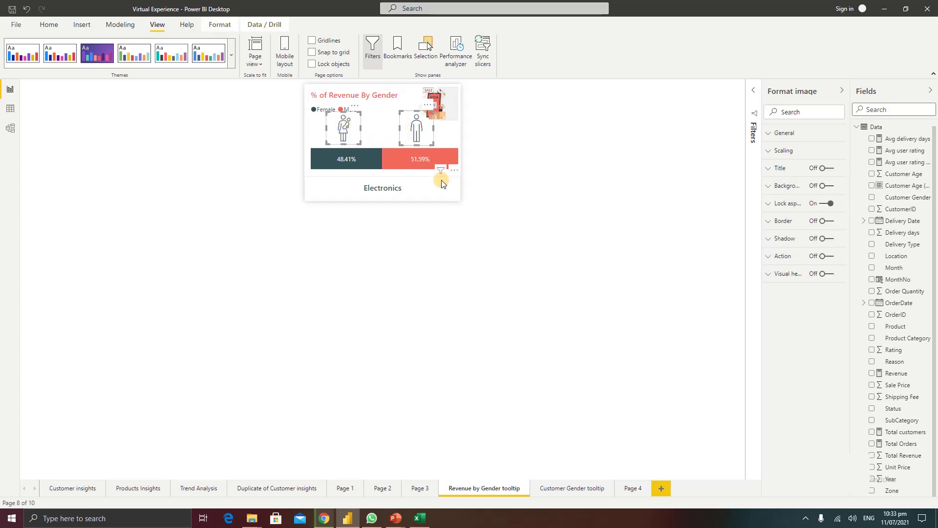
click(444, 192)
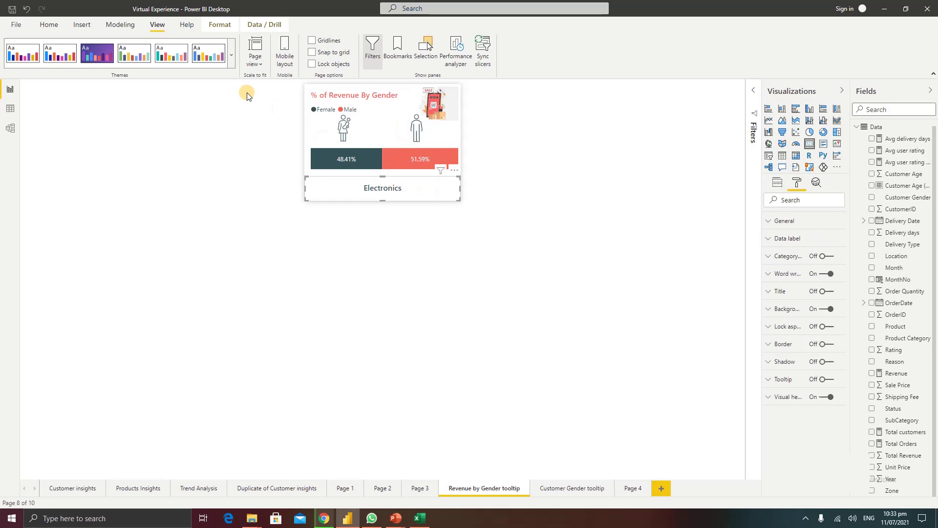
click(91, 24)
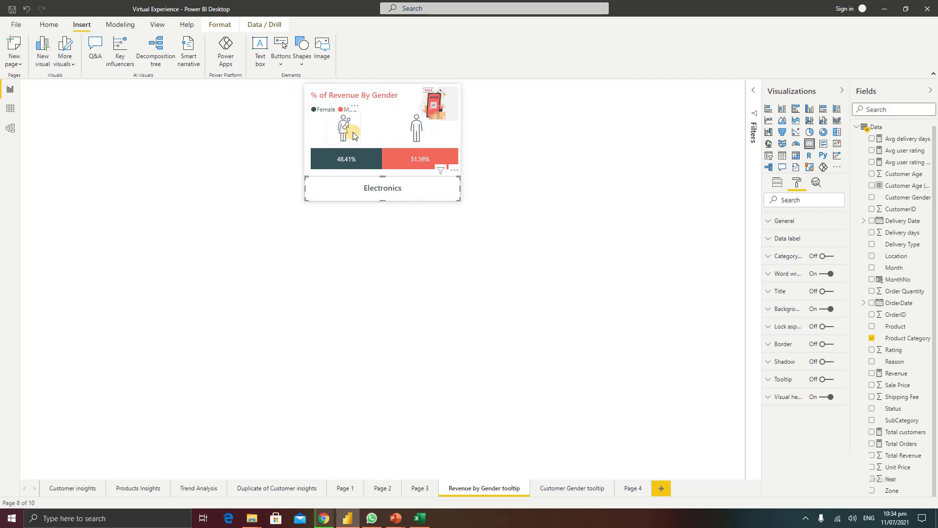
Paste the copied female and male icons onto Page 4, above their matching segments of the orders bar.
click(632, 491)
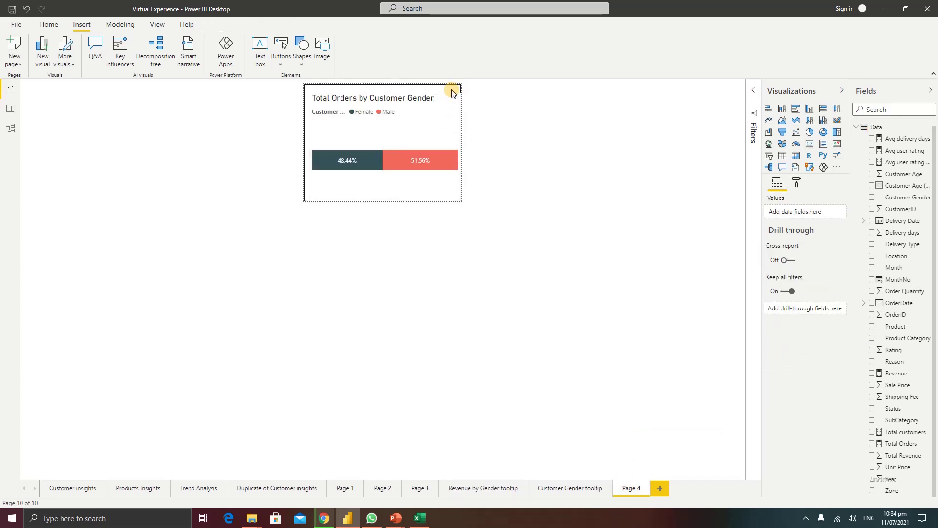
key(ctrl+v)
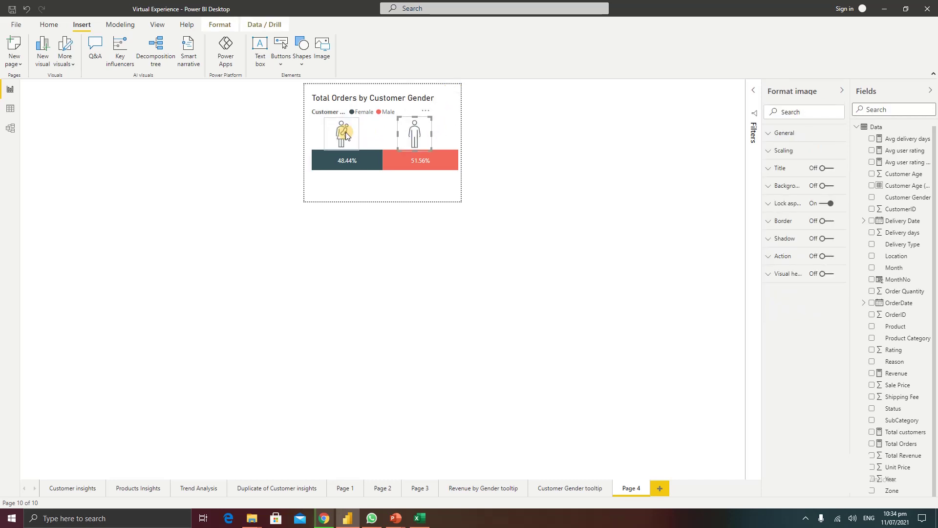
click(430, 190)
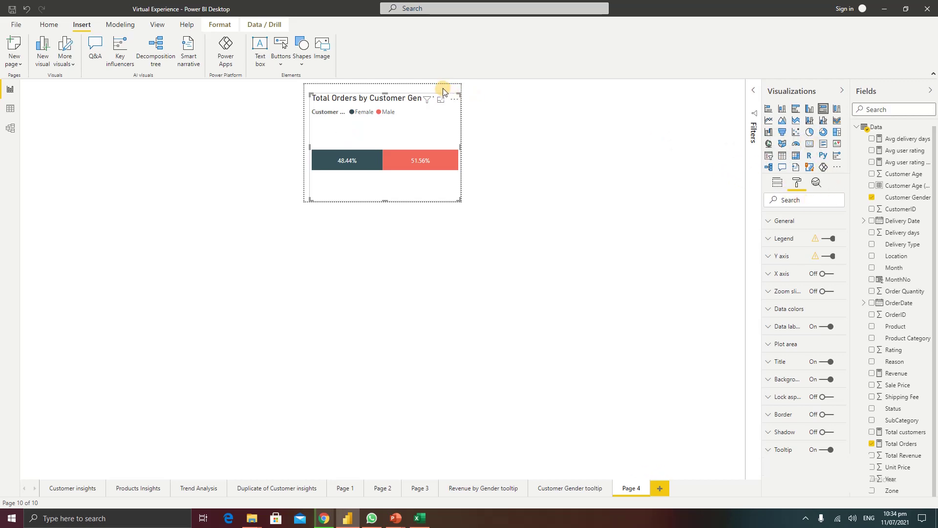
click(619, 112)
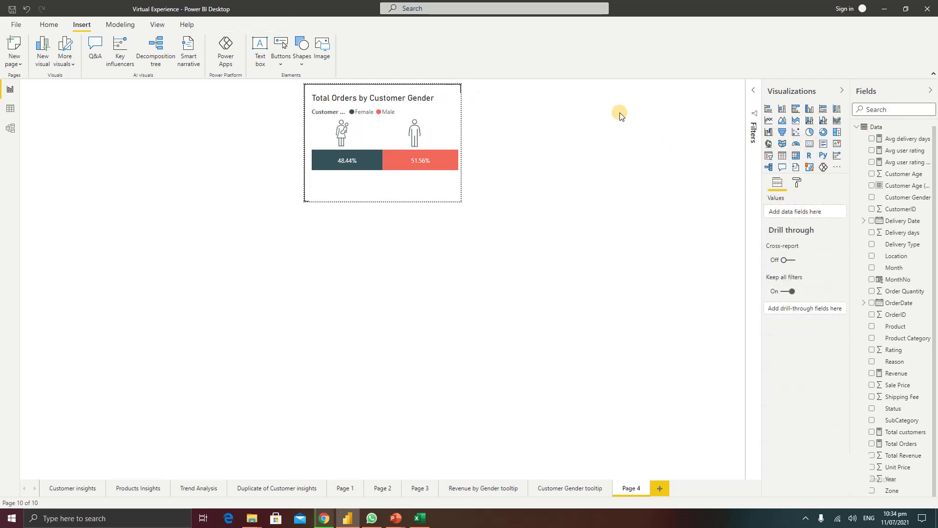
Add a card showing Product Category and shrink it to a narrow strip beneath the orders bar.
click(810, 145)
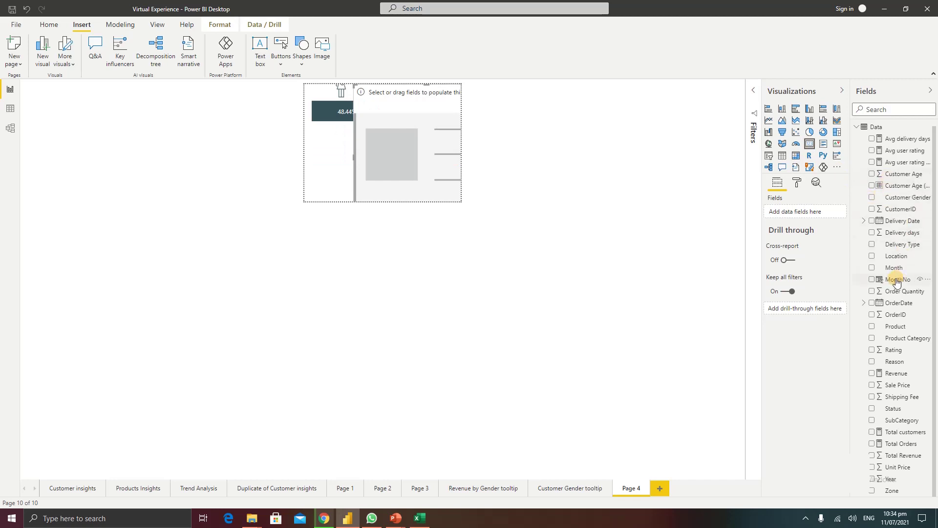
drag(892, 338, 777, 211)
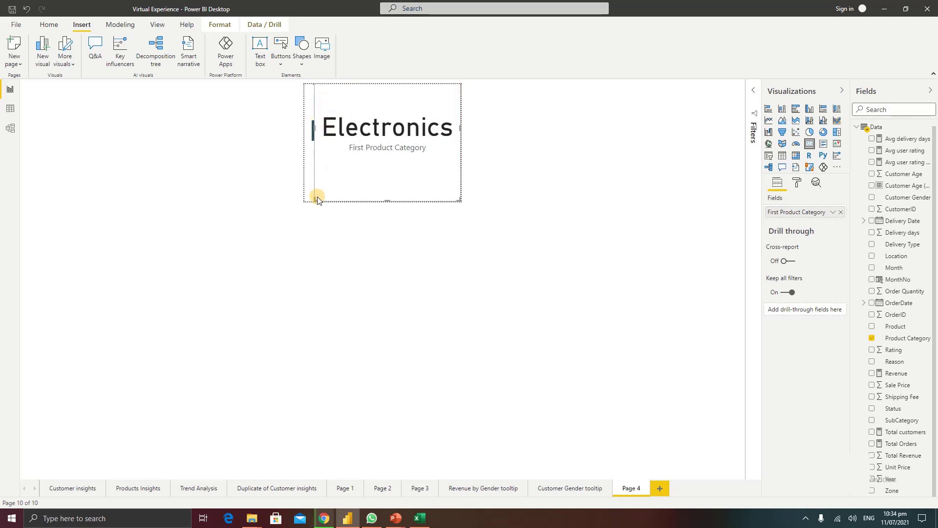
drag(317, 192, 314, 155)
click(435, 203)
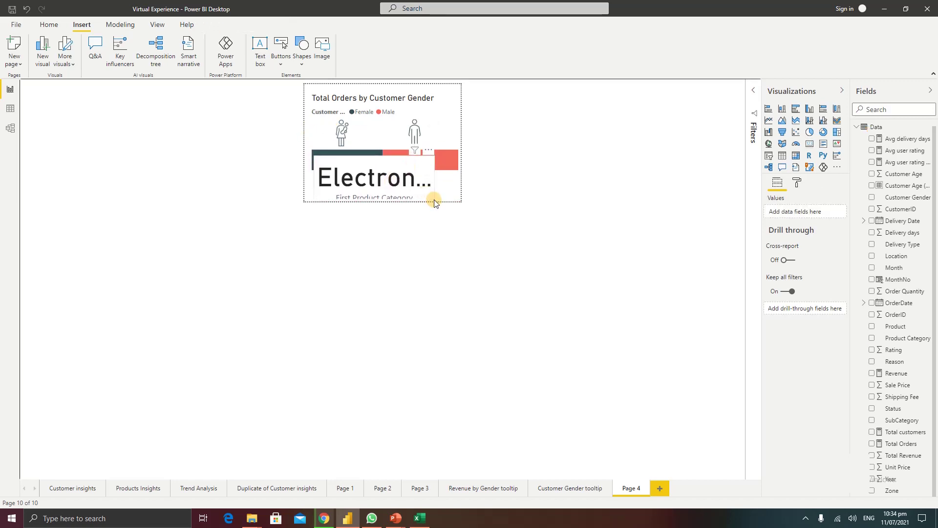
click(436, 204)
drag(435, 154, 450, 176)
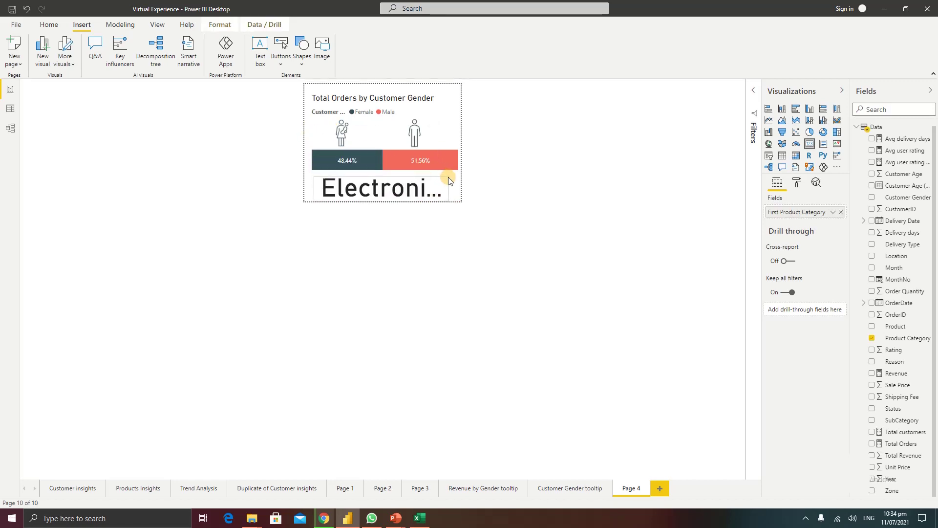
Format the Product Category card's data label as 13 pt Segoe UI Semibold in coral red.
click(791, 185)
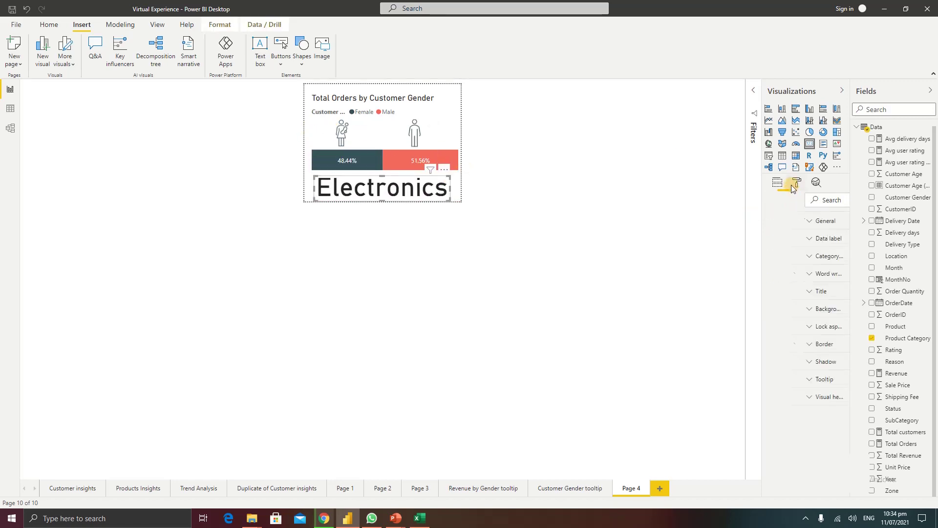
click(794, 240)
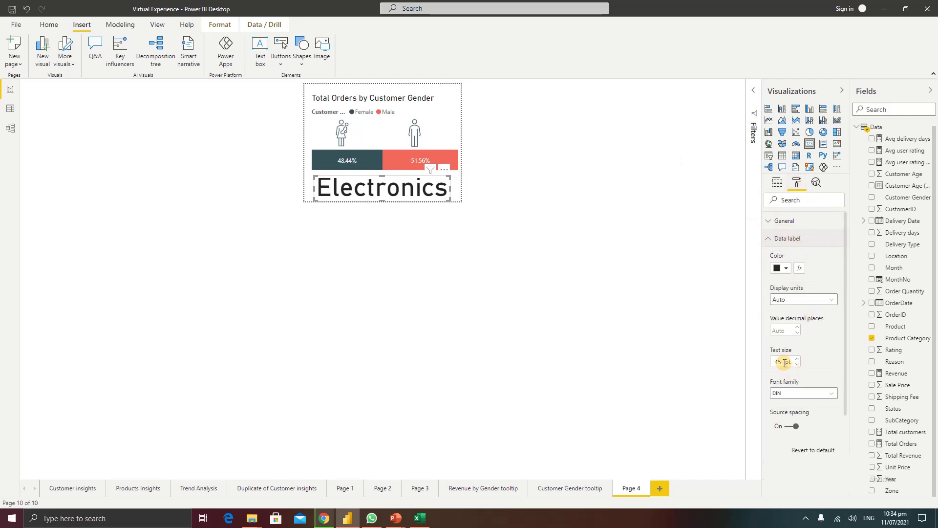
drag(785, 363, 767, 364)
text(13)
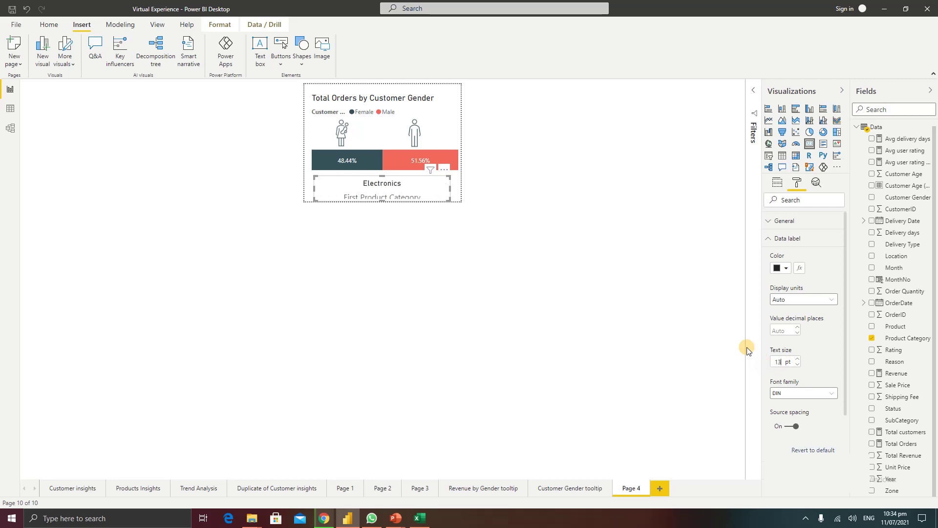
click(800, 397)
scroll(801, 371, down, 3)
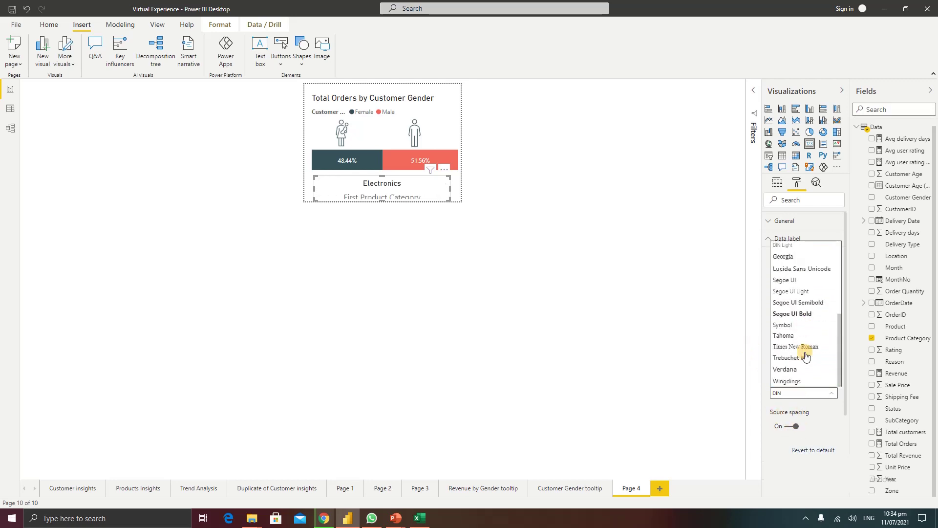
click(795, 303)
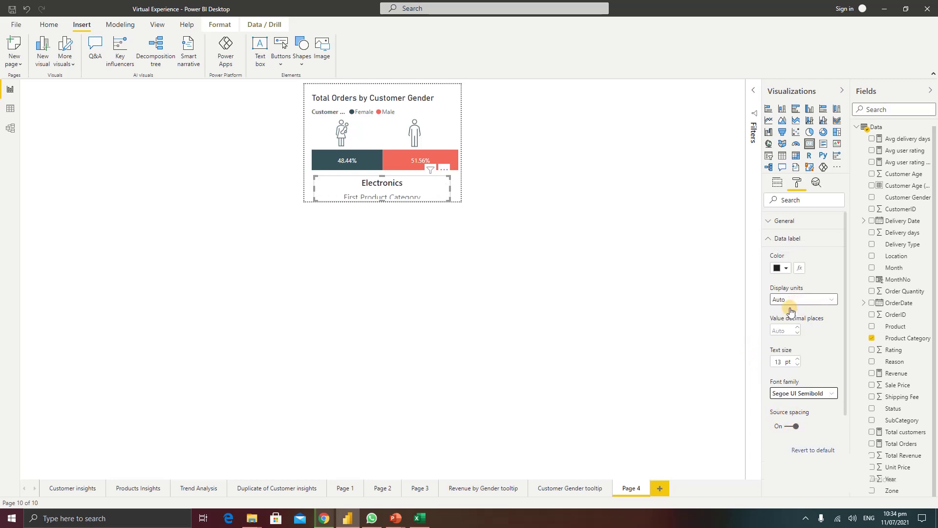
click(785, 269)
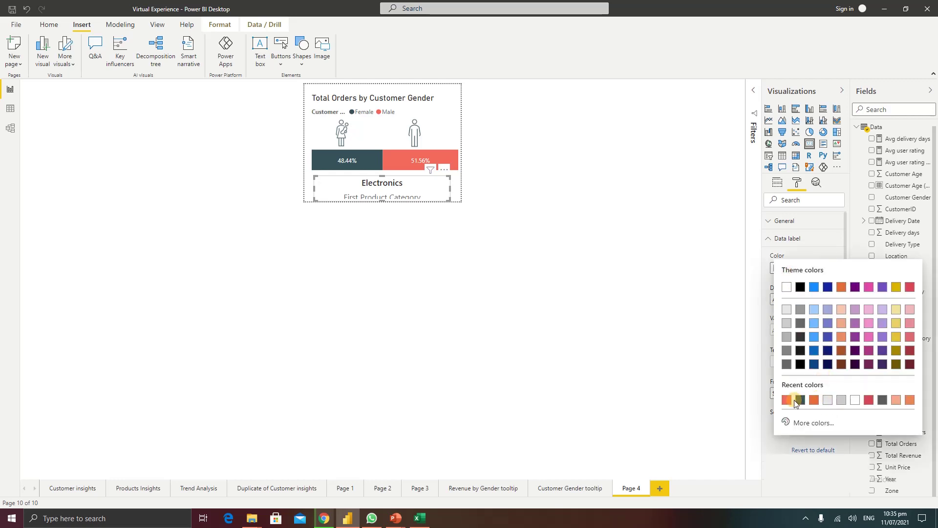
click(787, 400)
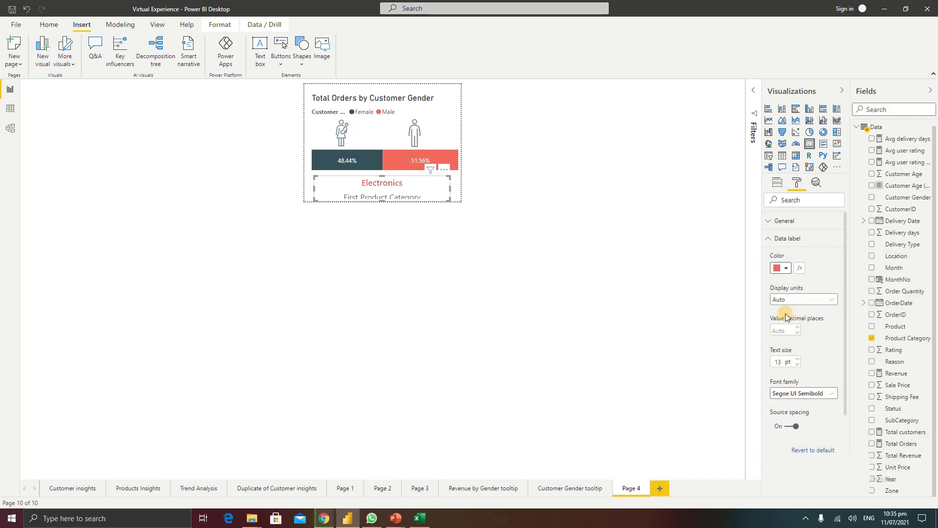
click(770, 238)
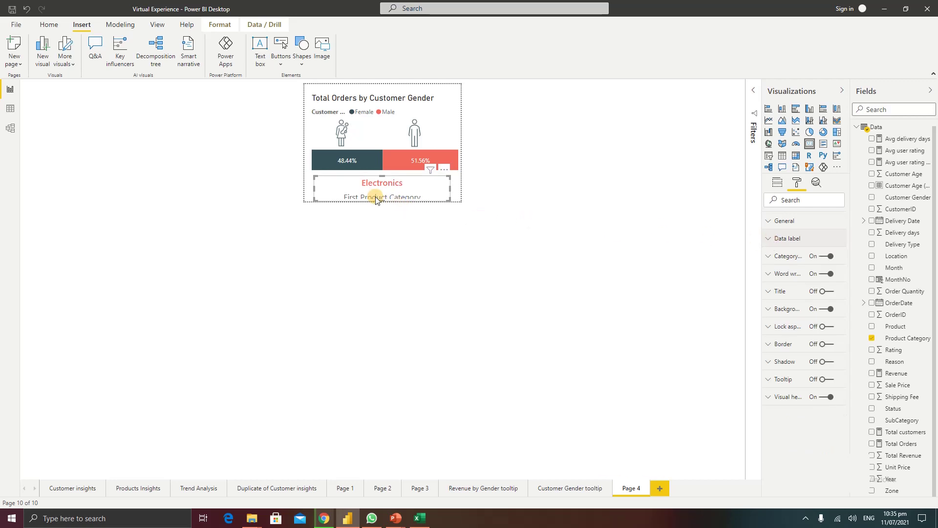
Turn off the card's category label and stretch the card to match the chart's width.
click(826, 256)
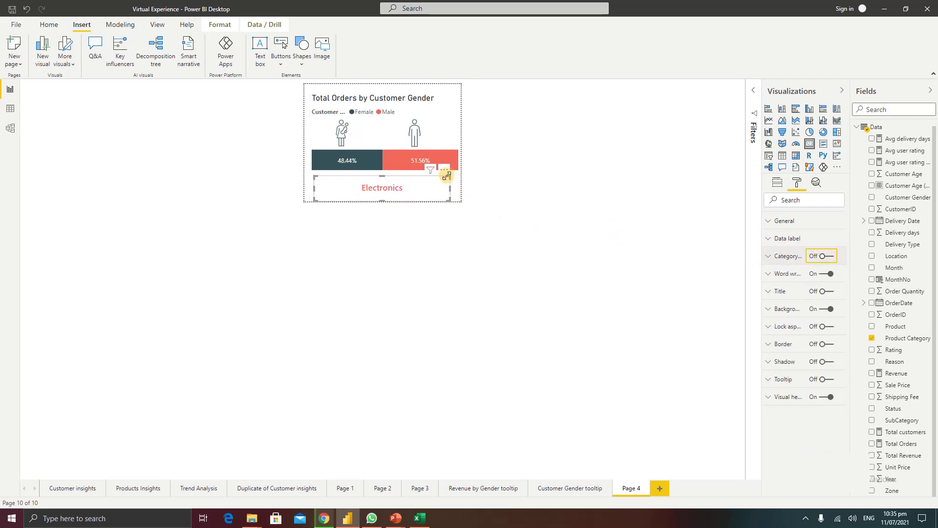
drag(447, 174, 459, 177)
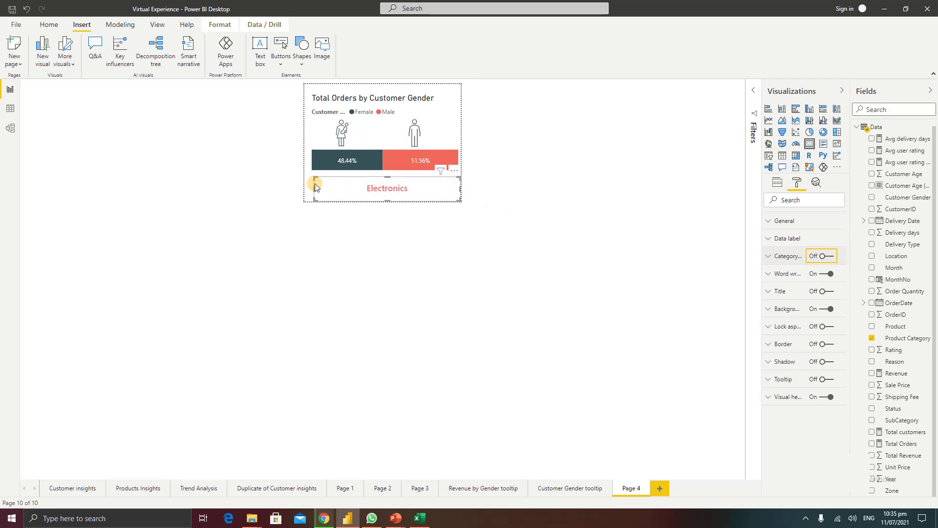
drag(315, 187, 311, 186)
drag(381, 177, 381, 175)
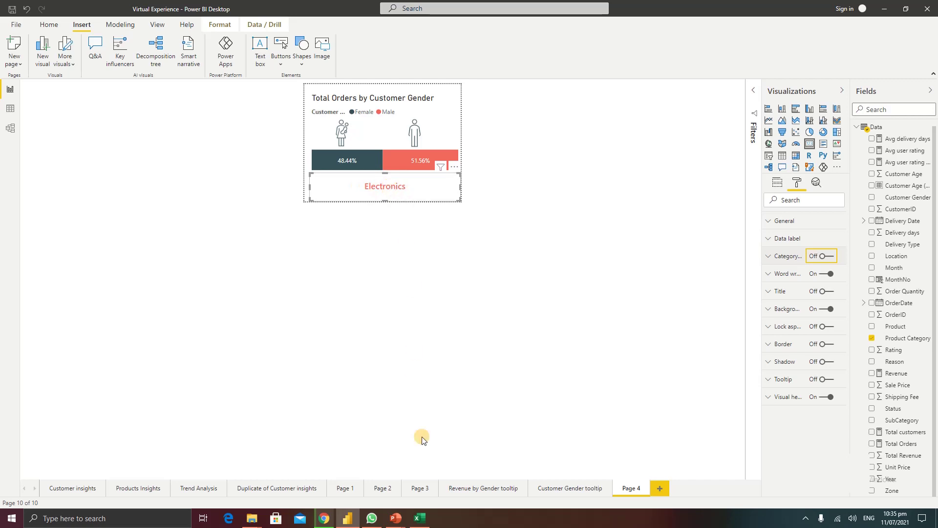
Check how the gender tooltip appears for product categories in Page 3's revenue chart, and return to the card on Page 4.
click(420, 488)
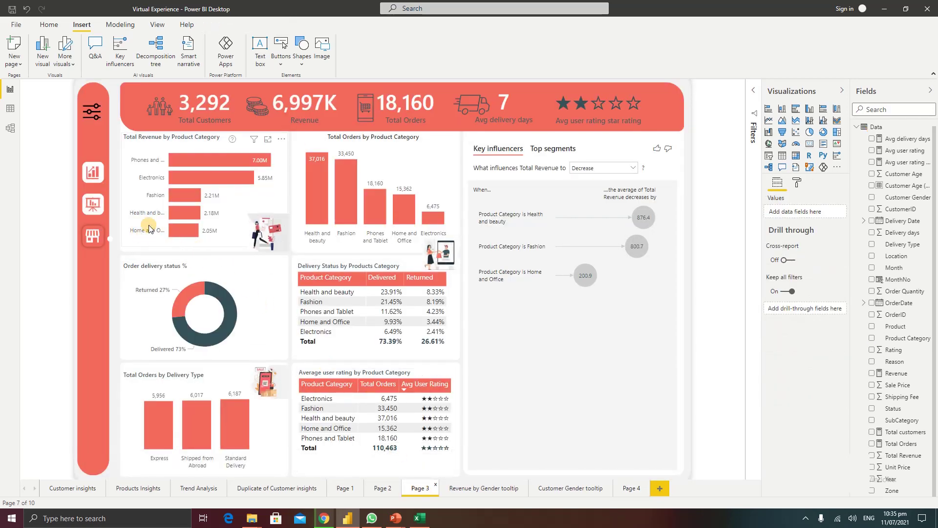
mouse_move(181, 235)
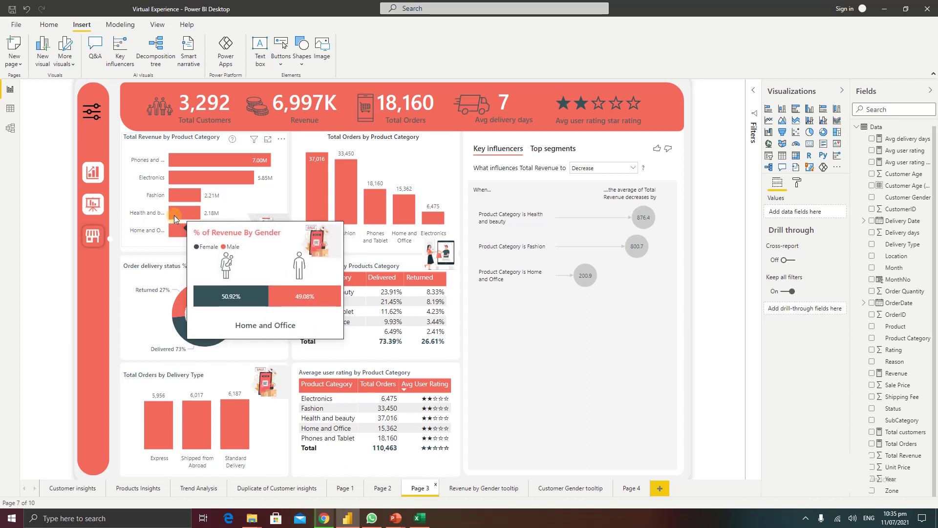
mouse_move(176, 181)
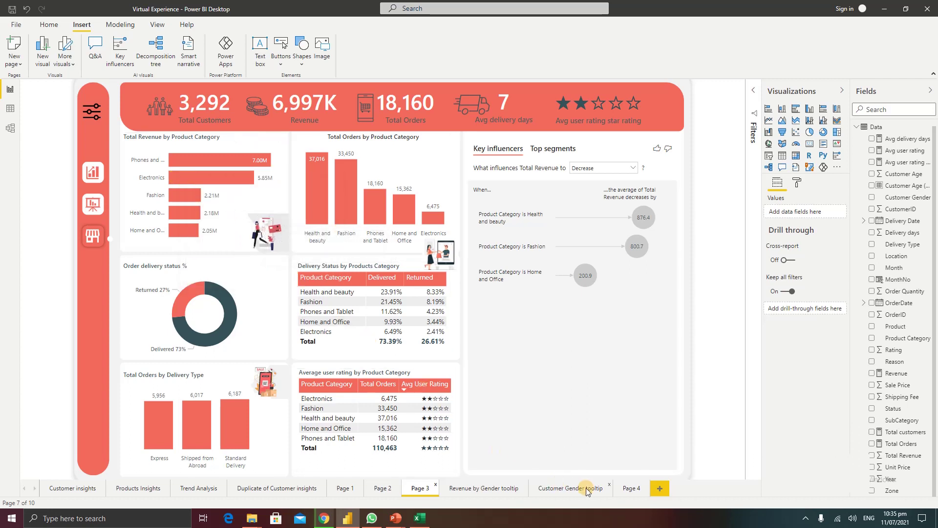
click(628, 489)
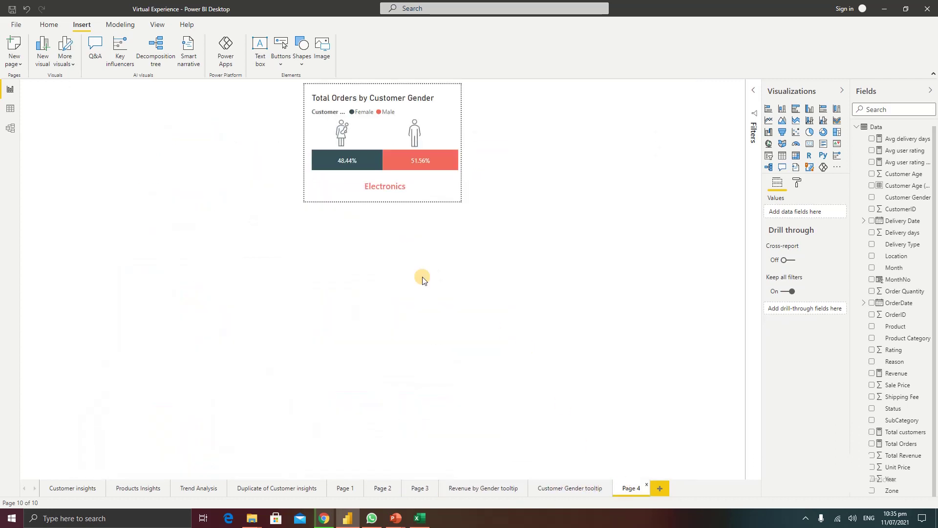
click(382, 187)
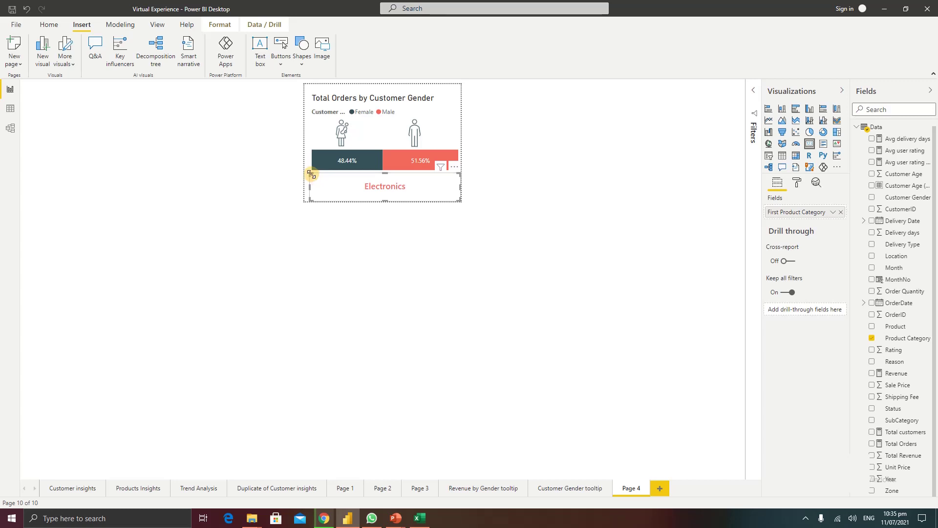
Shorten the orders chart's title to "Total Orders by Gender".
click(380, 100)
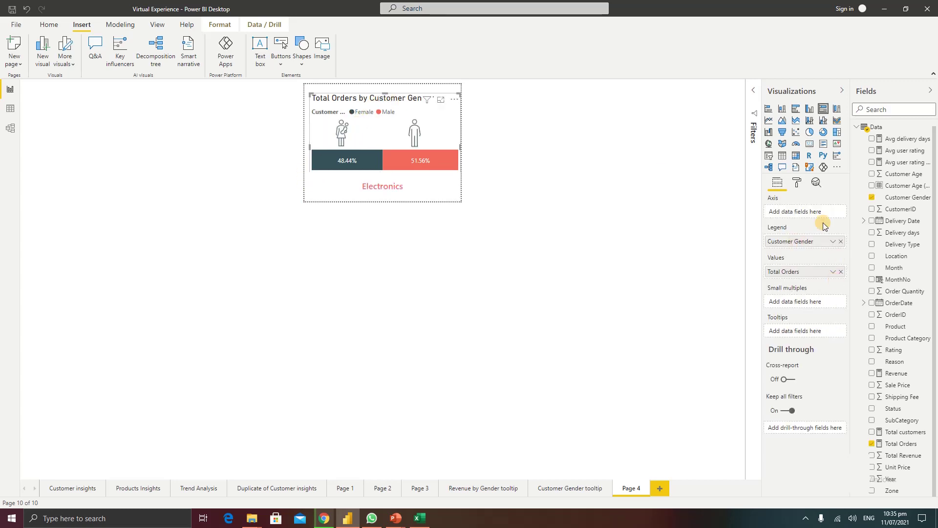
click(794, 183)
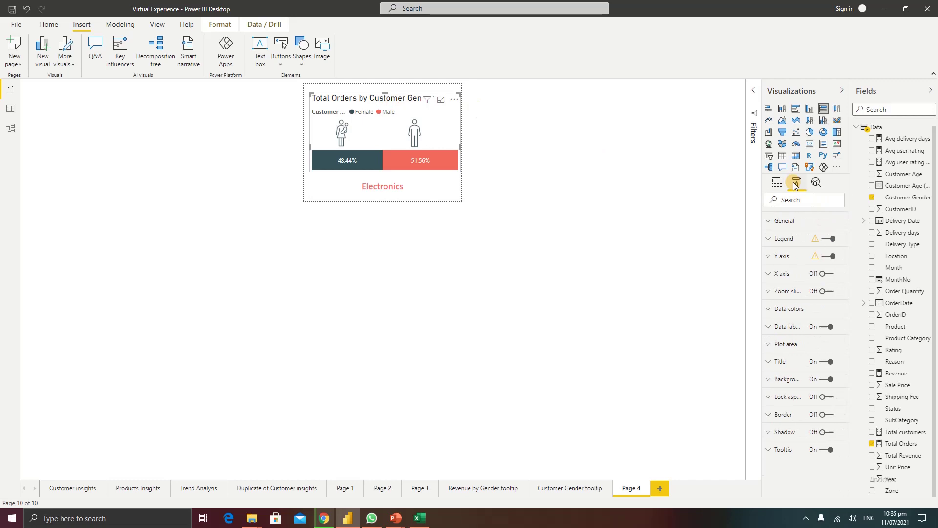
click(782, 364)
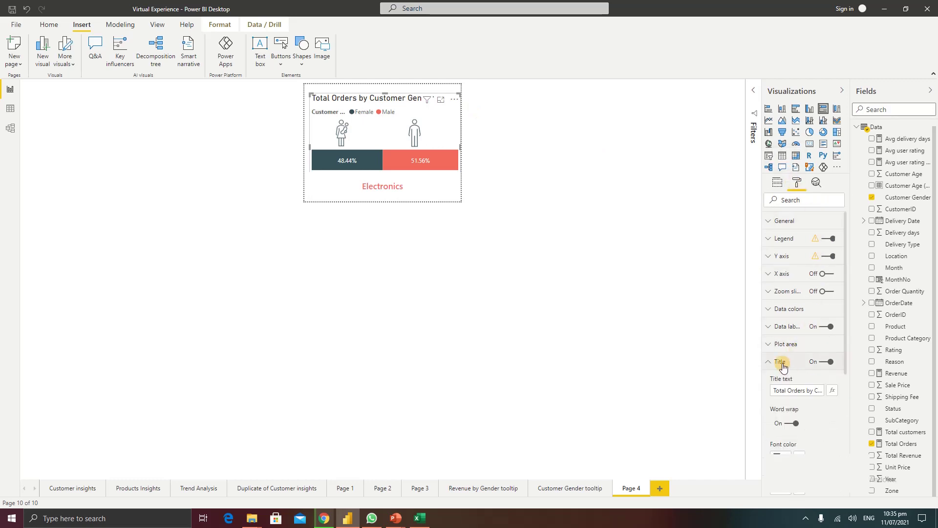
click(781, 391)
mouse_move(802, 389)
mouse_down()
mouse_move(823, 397)
mouse_move(804, 391)
mouse_up()
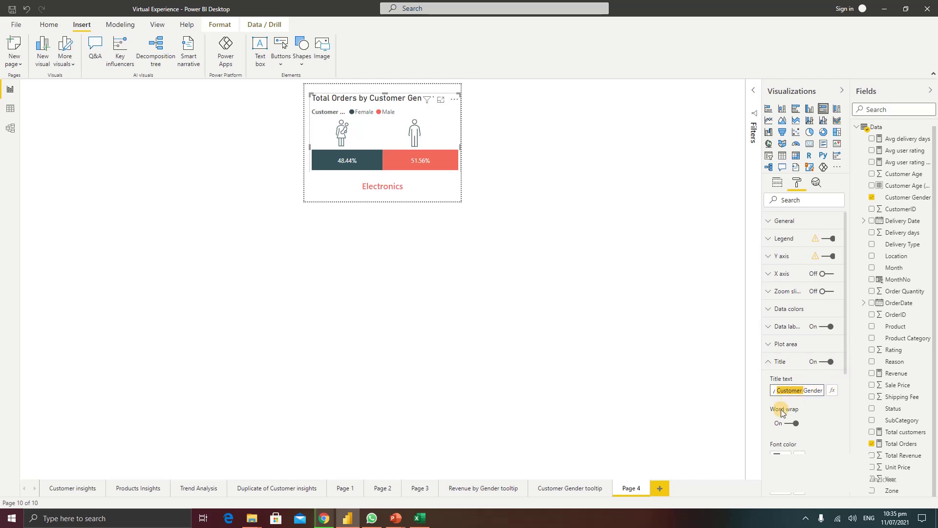
key(BackSpace)
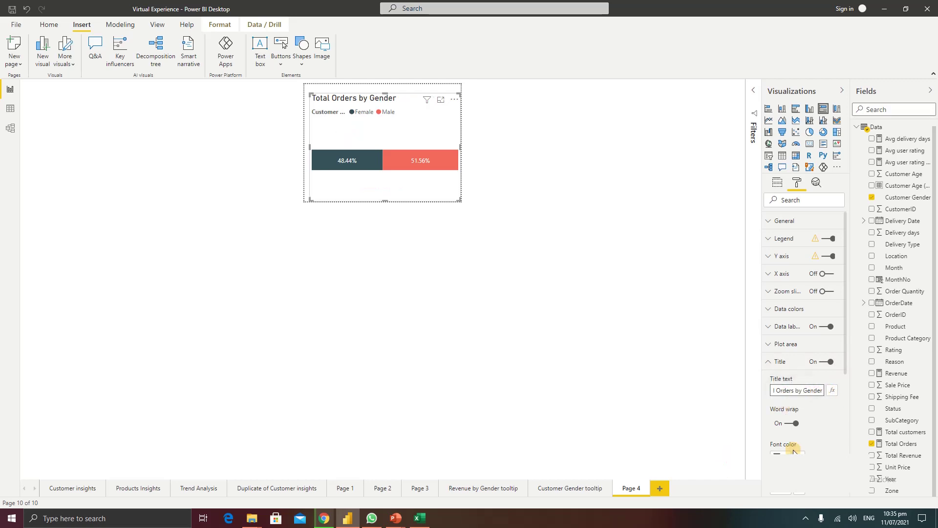
Prefix the chart title with "Percentage of" so it reads "Percentage of Total Orders by Gender".
double_click(781, 391)
drag(781, 391, 773, 393)
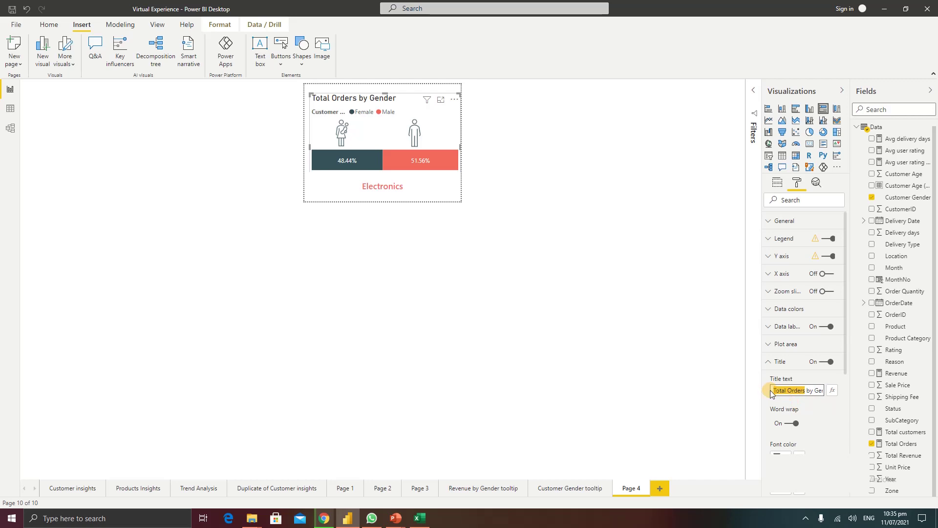
click(774, 389)
text(Percenta)
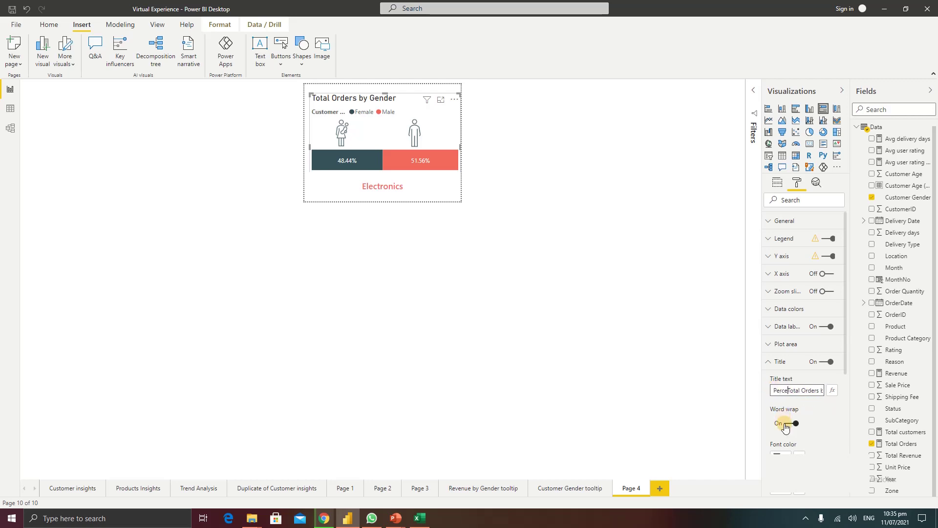
text(ge i)
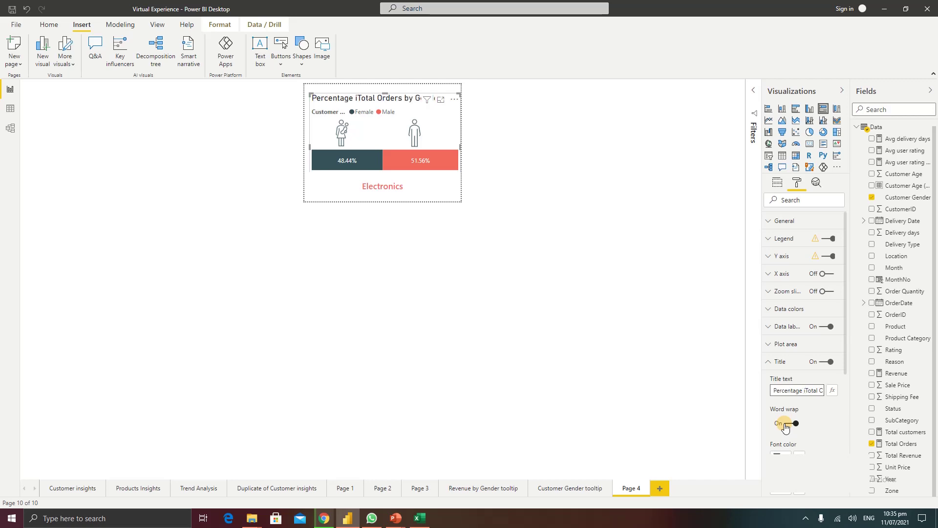
key(BackSpace)
text(of)
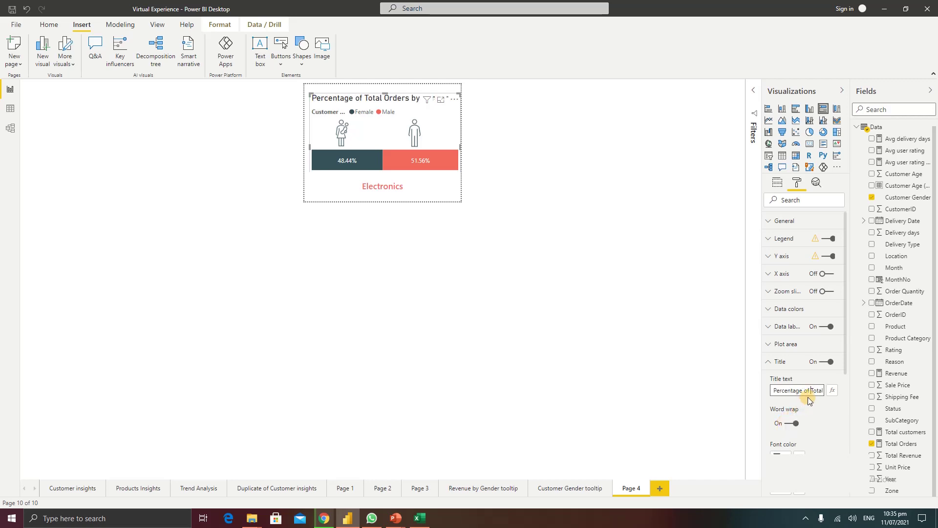
Format the orders chart's title in Segoe UI Semibold at 10 pt with a coral red font color.
scroll(799, 413, down, 3)
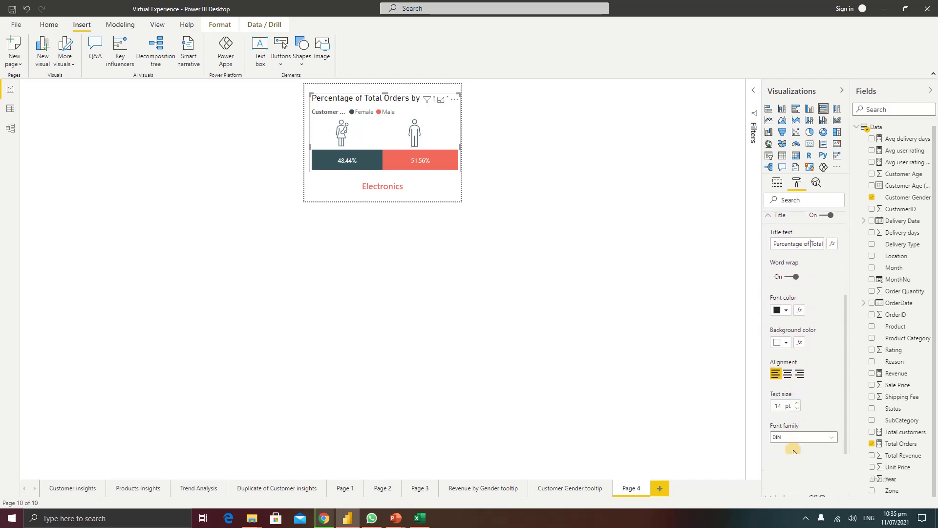
click(799, 436)
scroll(802, 399, down, 5)
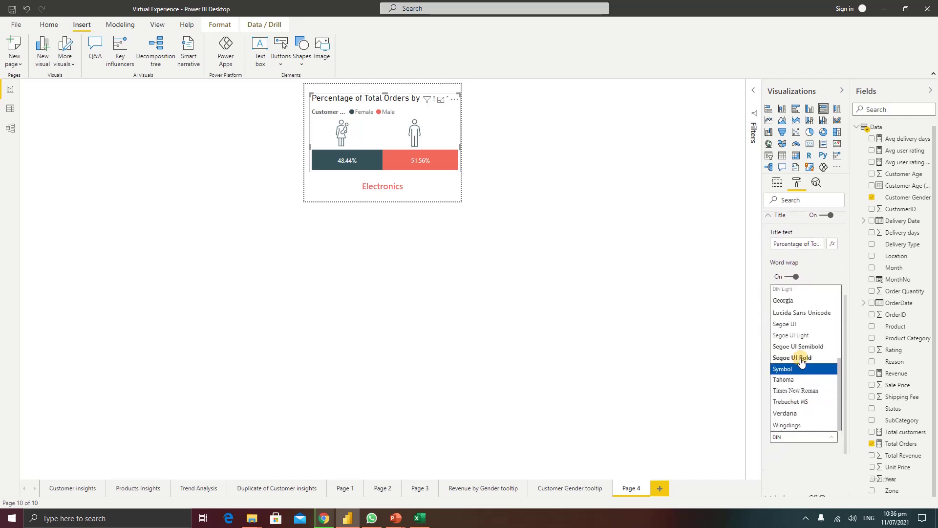
click(801, 348)
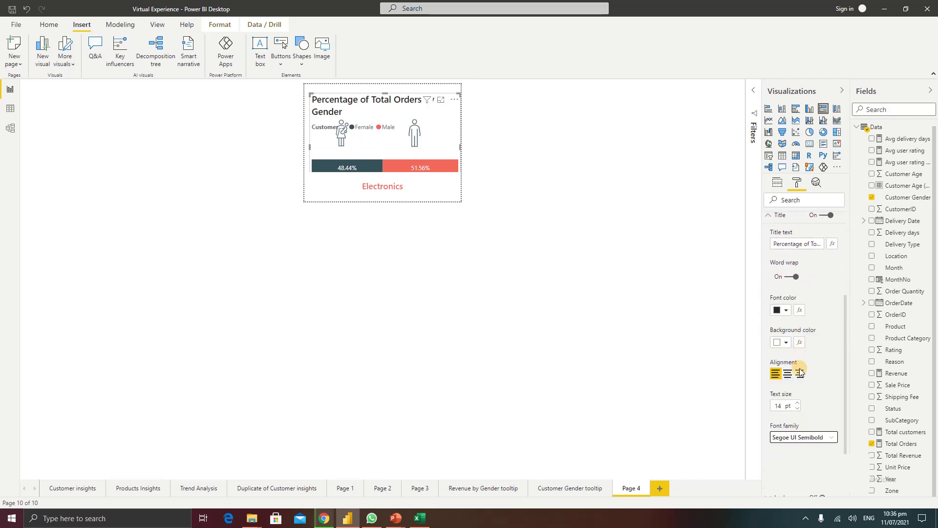
click(798, 409)
click(798, 409)
click(797, 409)
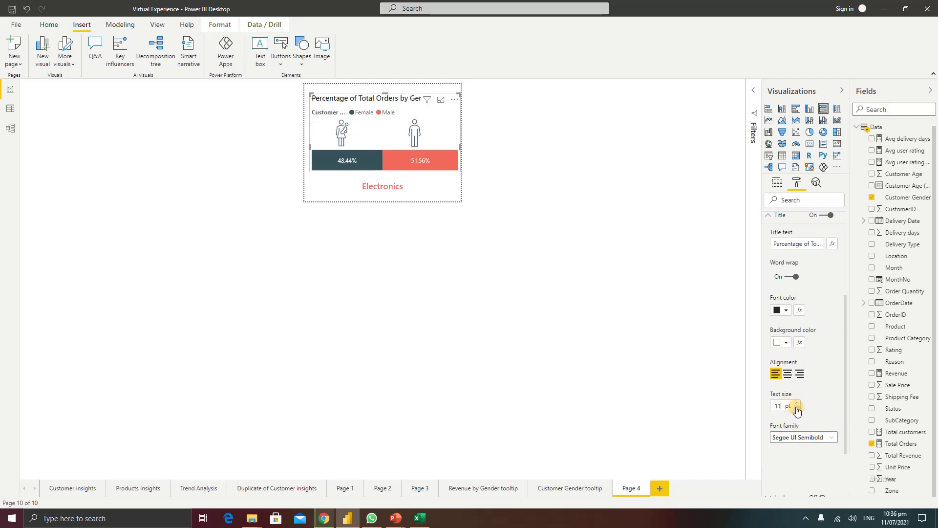
click(797, 409)
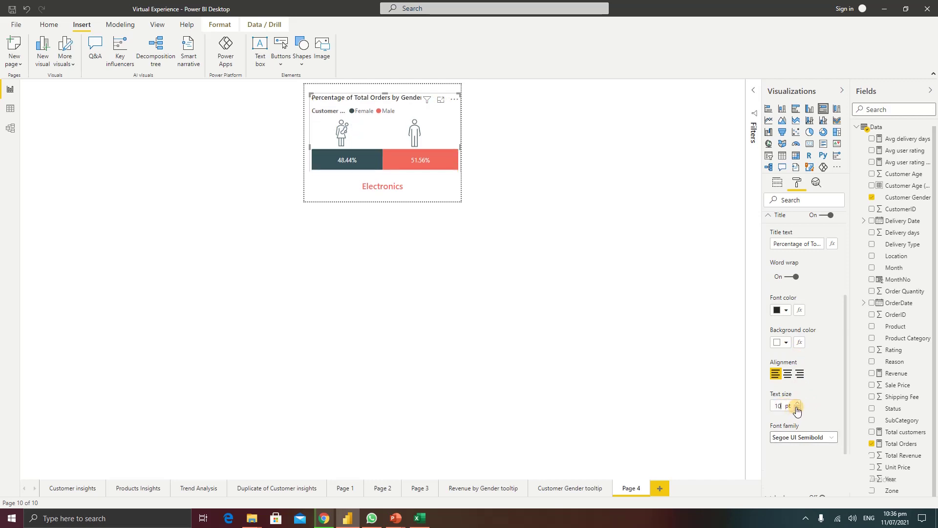
click(787, 312)
click(787, 442)
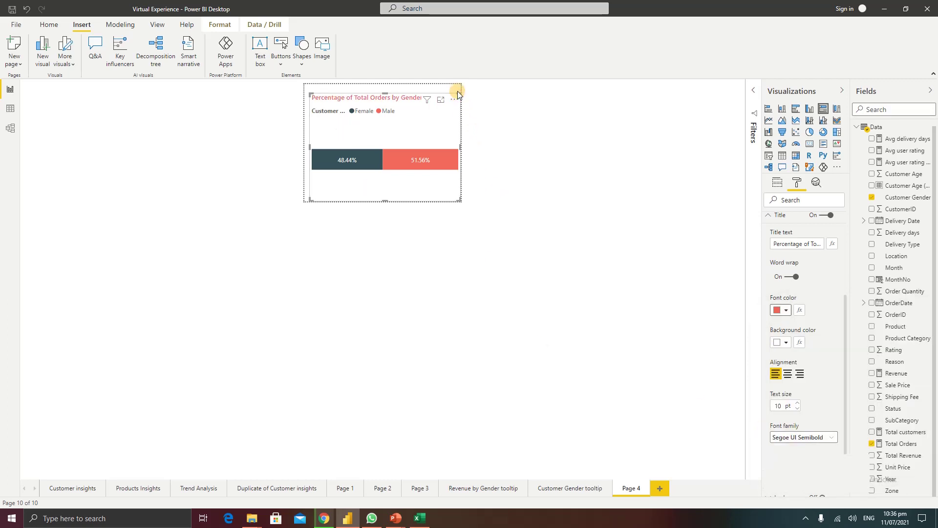
Stretch the orders chart up to the page's upper edge and reposition the female and male icons just above their bar segments.
drag(458, 92, 457, 86)
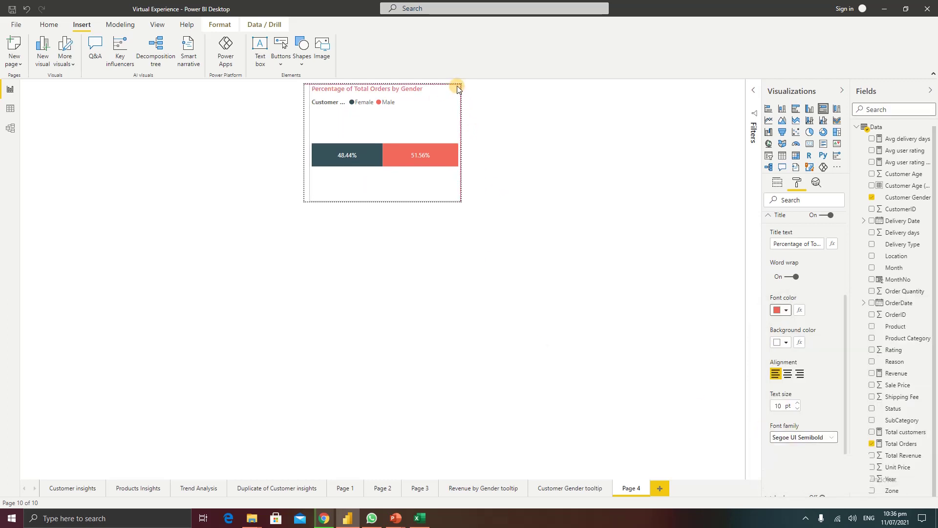
click(525, 182)
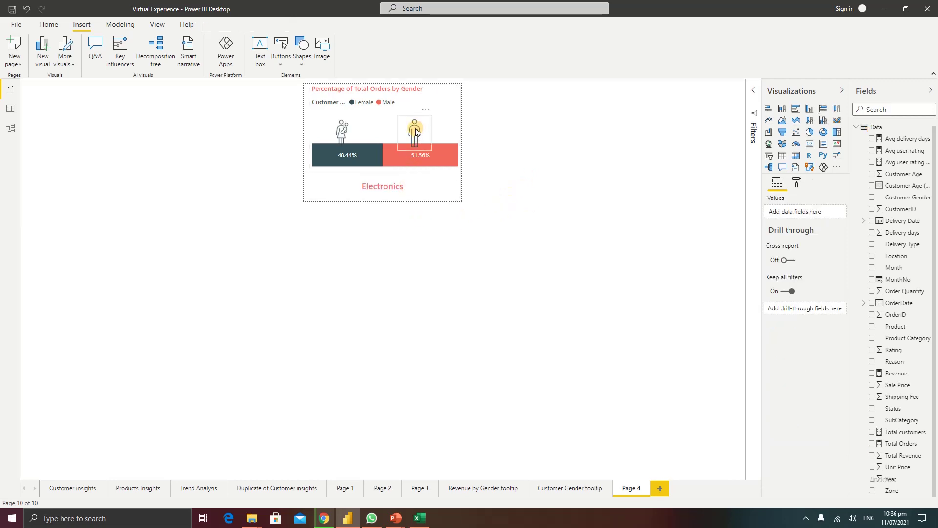
drag(415, 117, 416, 111)
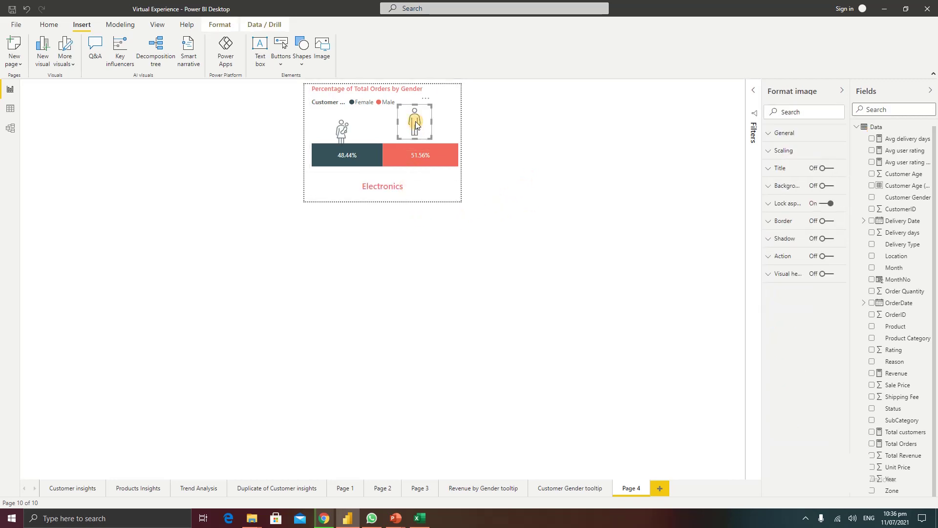
drag(342, 132, 345, 126)
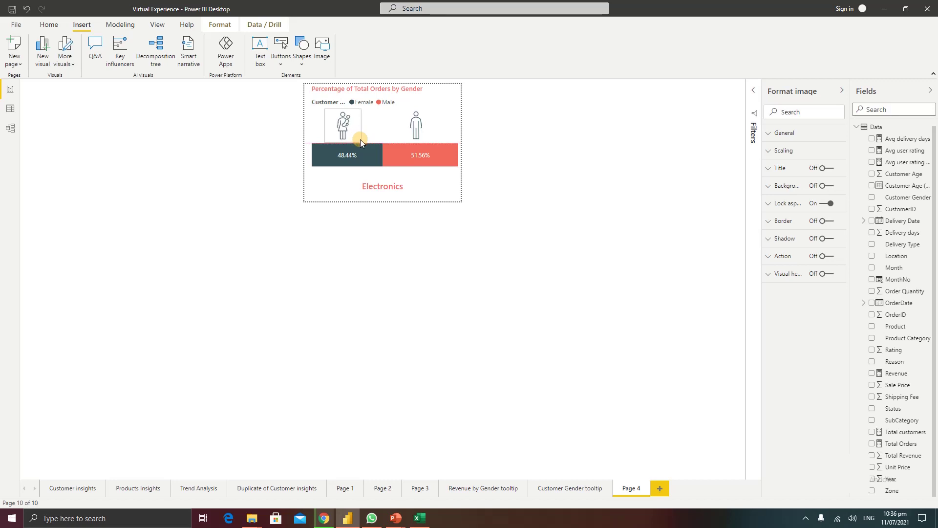
click(418, 125)
drag(414, 126, 422, 126)
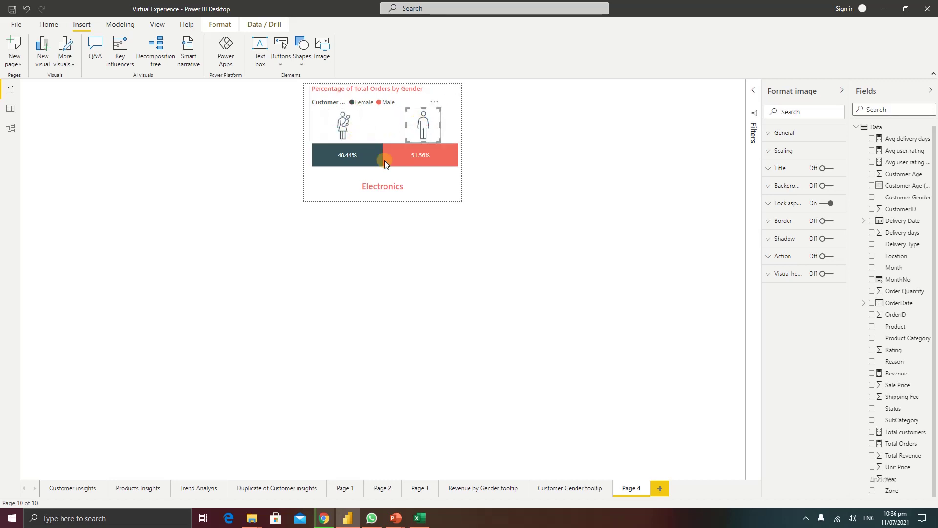
click(430, 193)
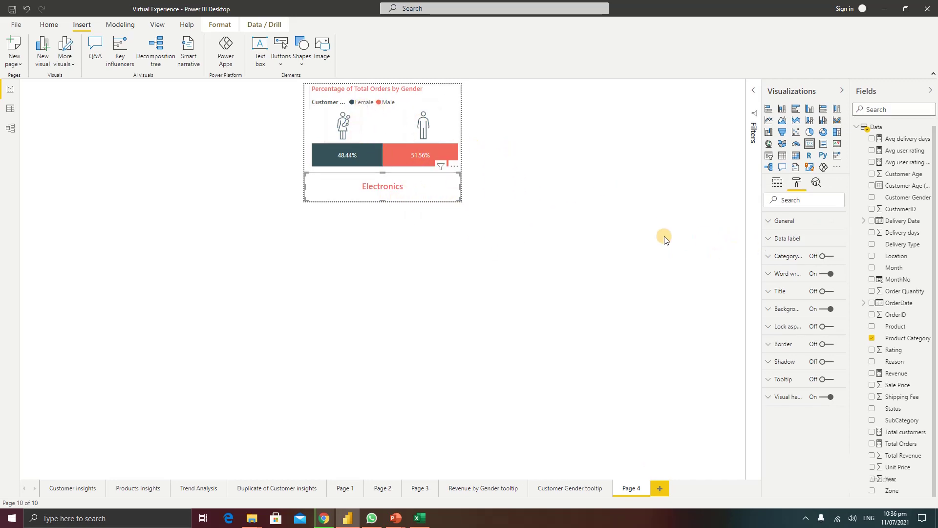
Enable Page 4 for use as a tooltip in its page information settings.
click(514, 194)
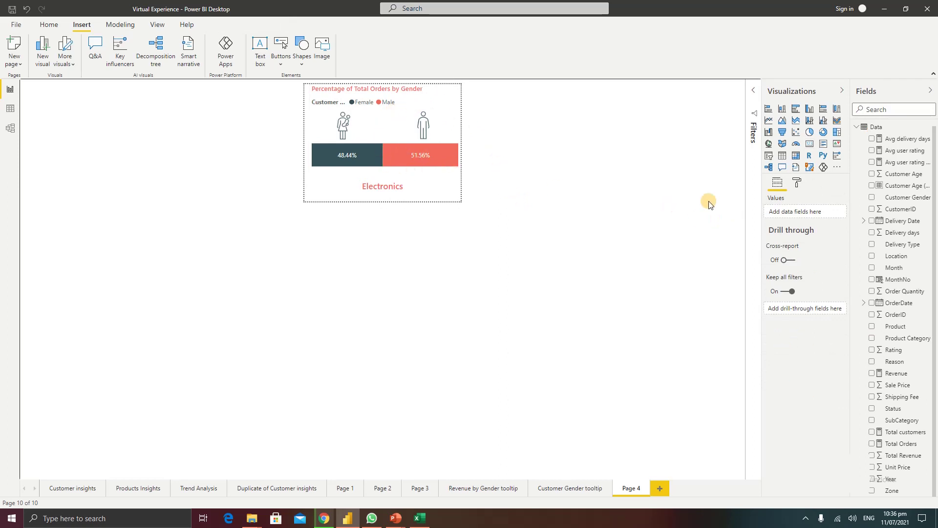
click(797, 187)
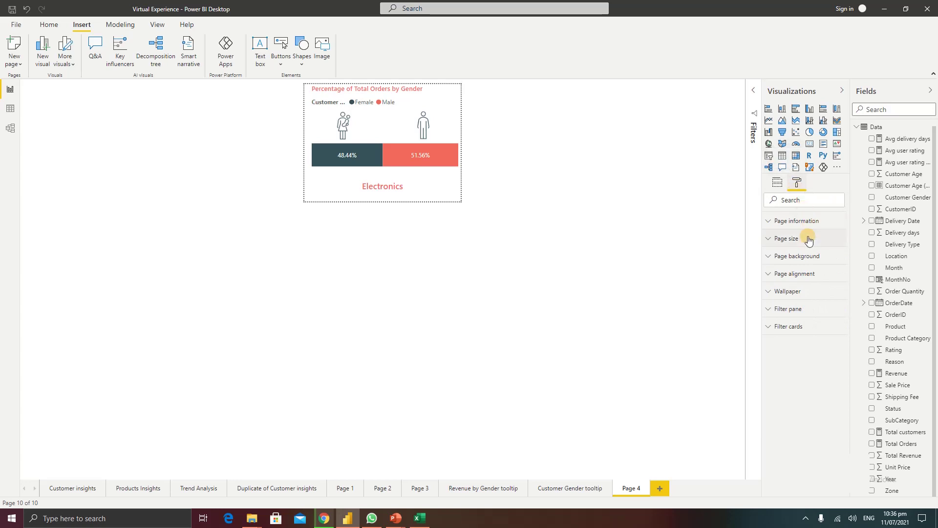
click(787, 220)
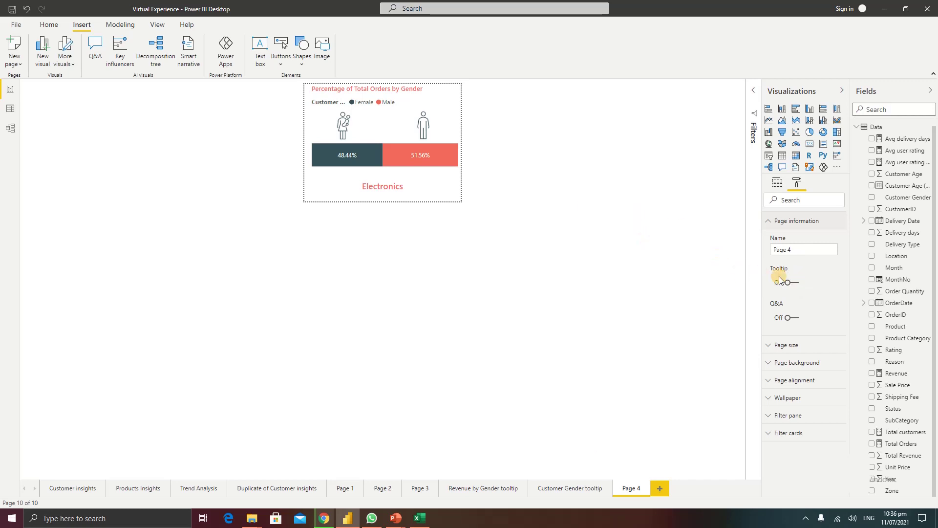
click(796, 283)
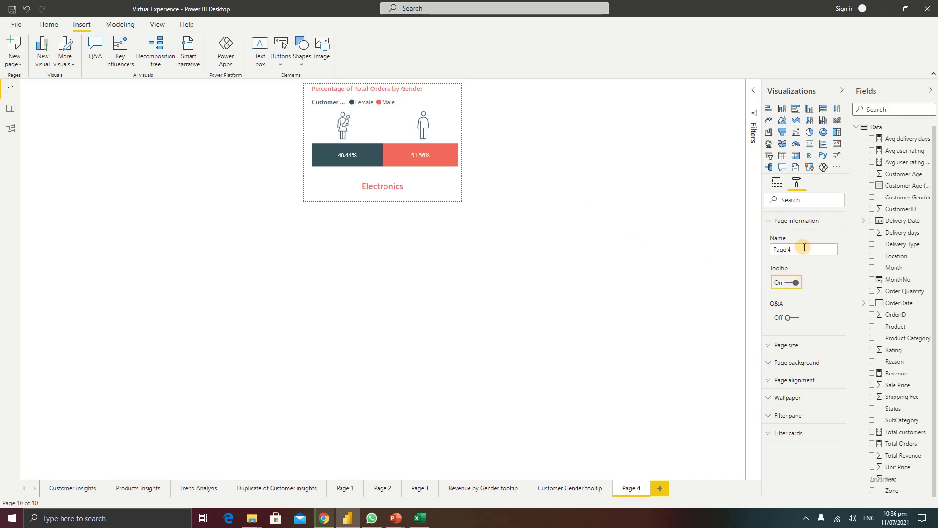
Rename Page 4 as "Orders by gender tooltip".
drag(791, 250, 772, 250)
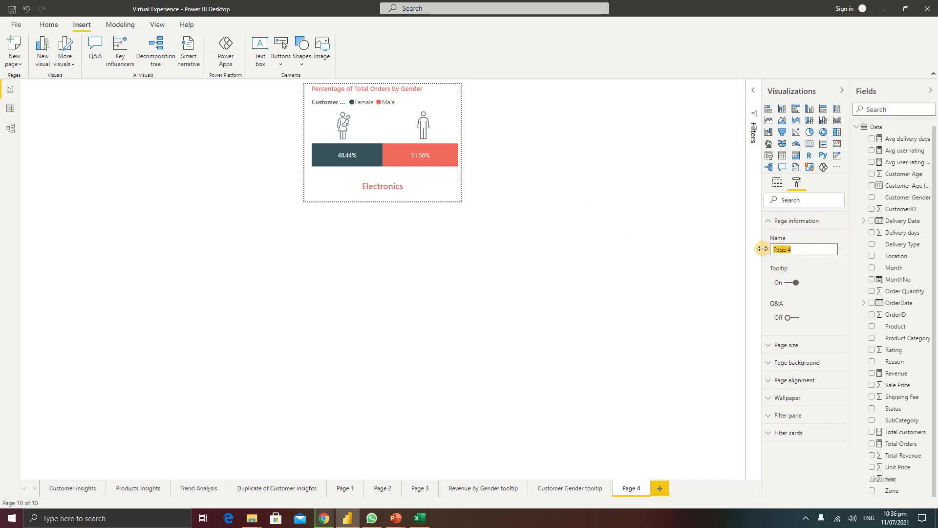
text(Order)
key(Return)
text(s by g)
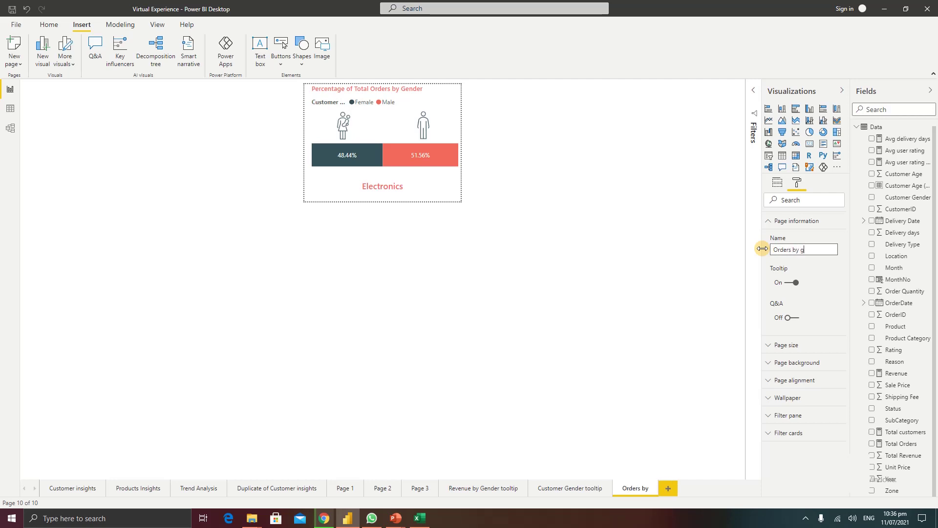
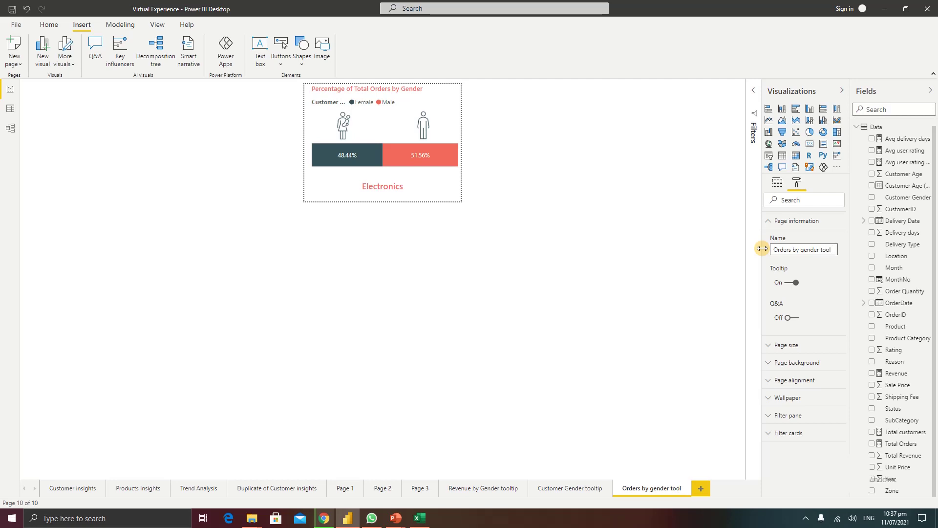
text(tip)
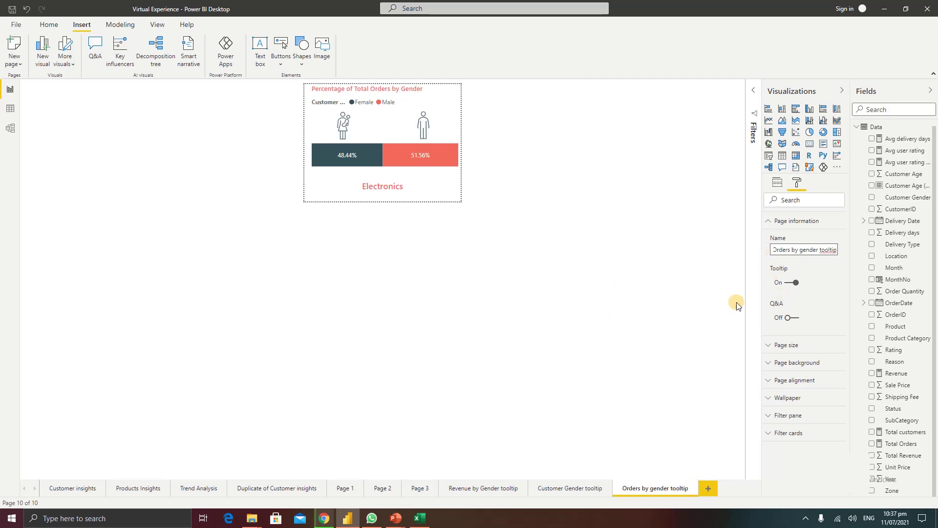
click(772, 222)
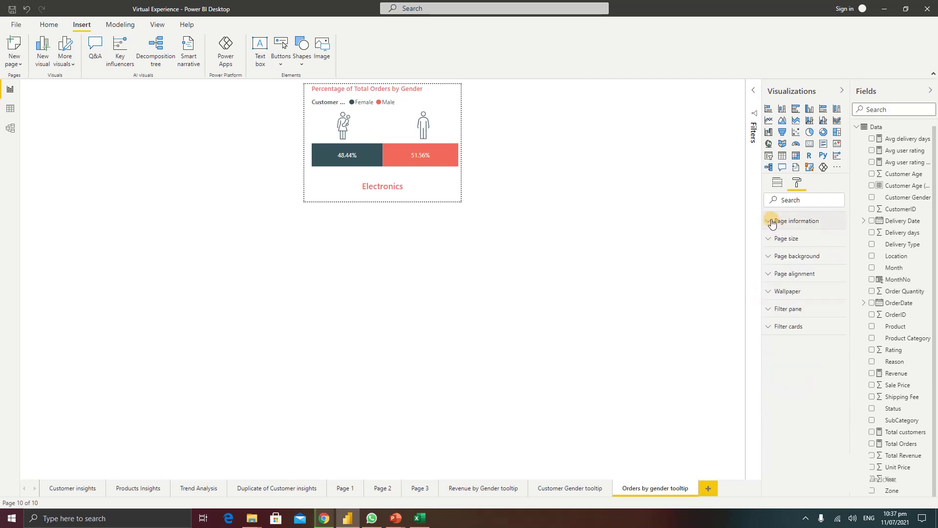
Check the current tooltip on Page 3's orders chart, and add Total Orders as the tooltip field of the Orders by gender tooltip page.
click(777, 183)
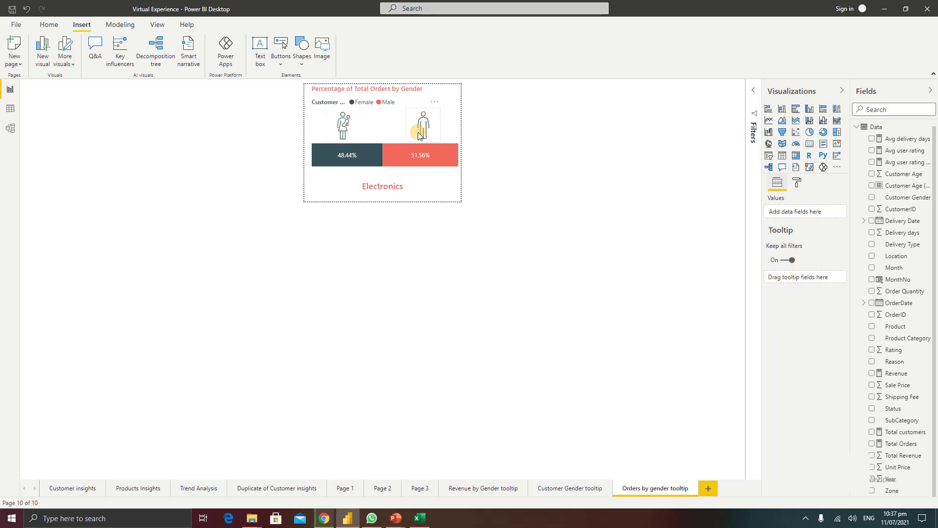
mouse_move(435, 155)
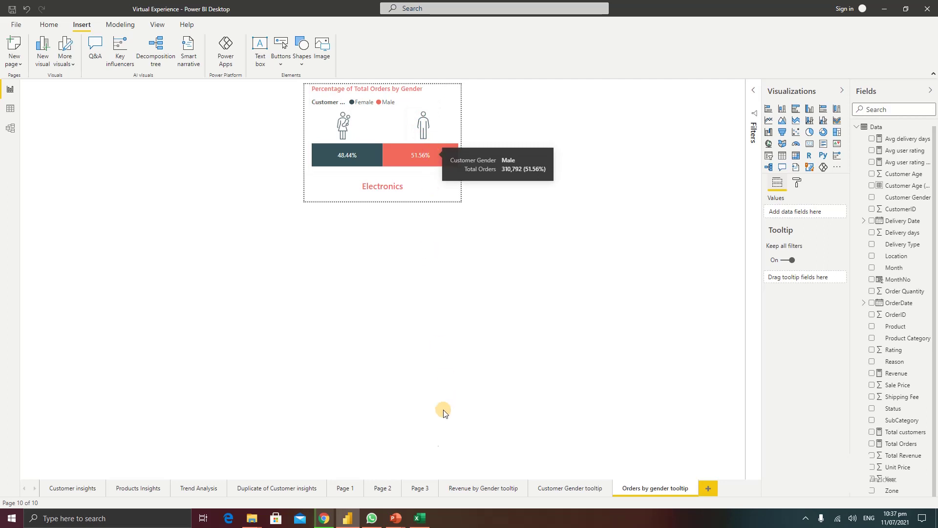
click(420, 489)
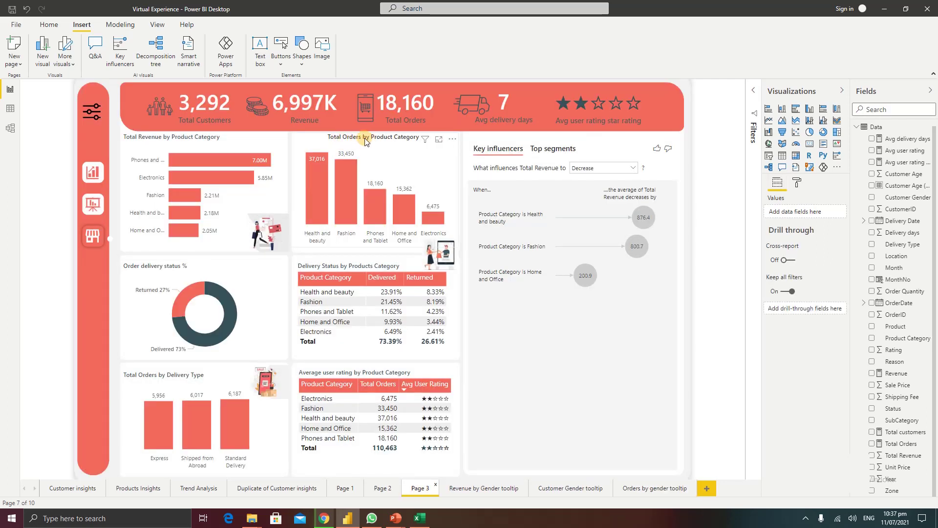
mouse_move(361, 180)
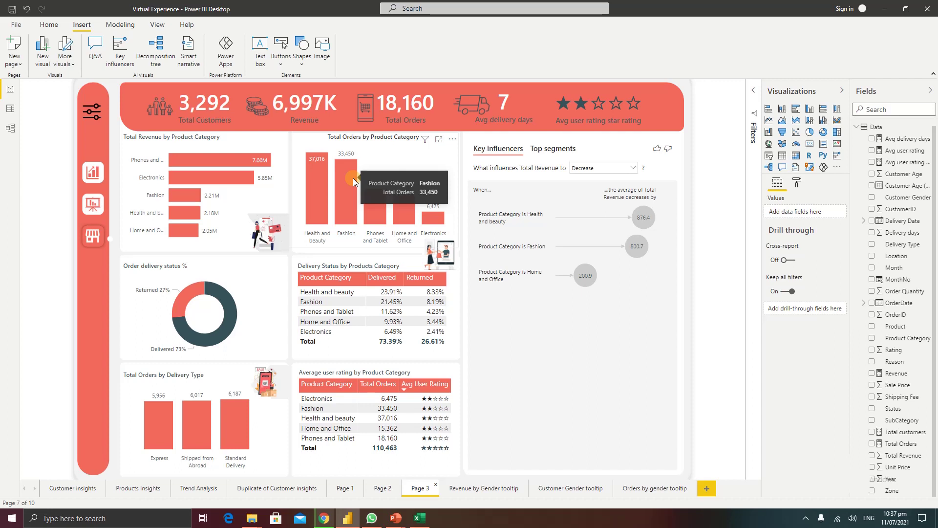
click(651, 489)
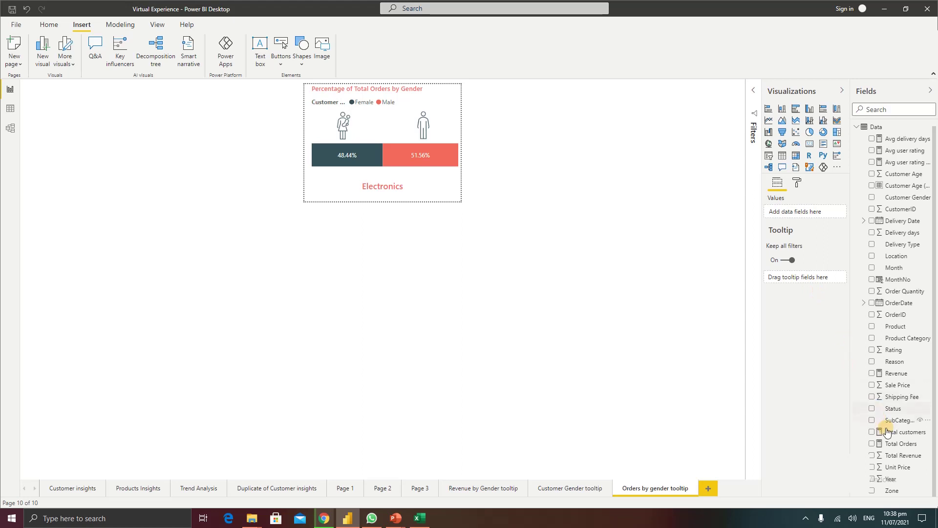
drag(896, 447, 802, 282)
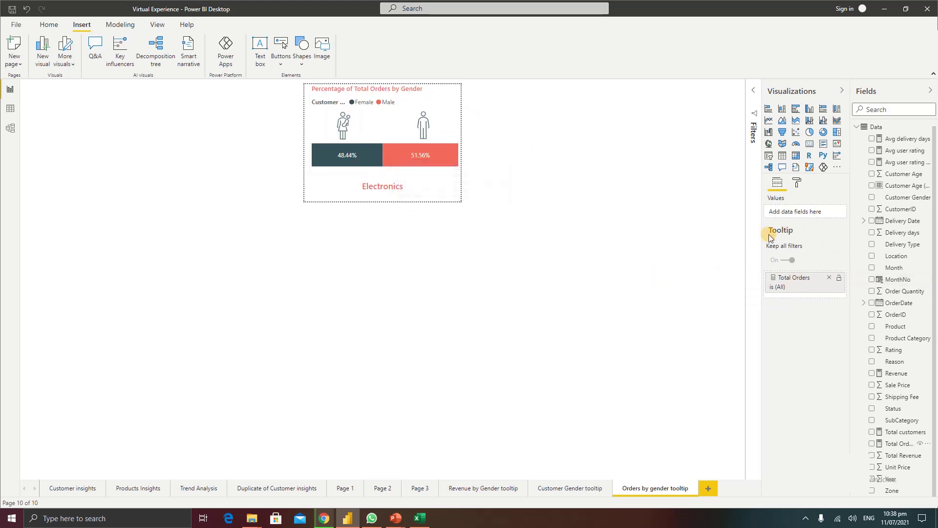
Inspect the fields used by Page 3's Total Orders by Product Category chart against the tooltip page's field.
click(420, 489)
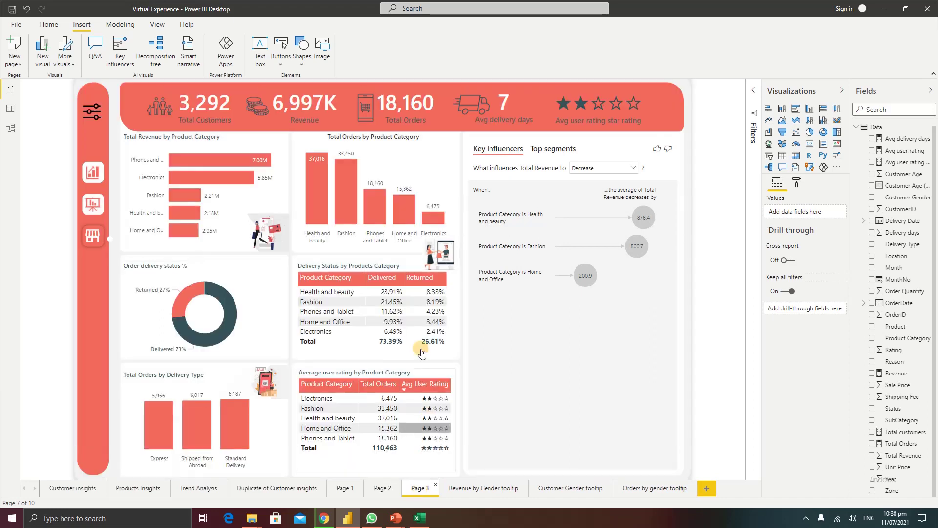
mouse_move(350, 186)
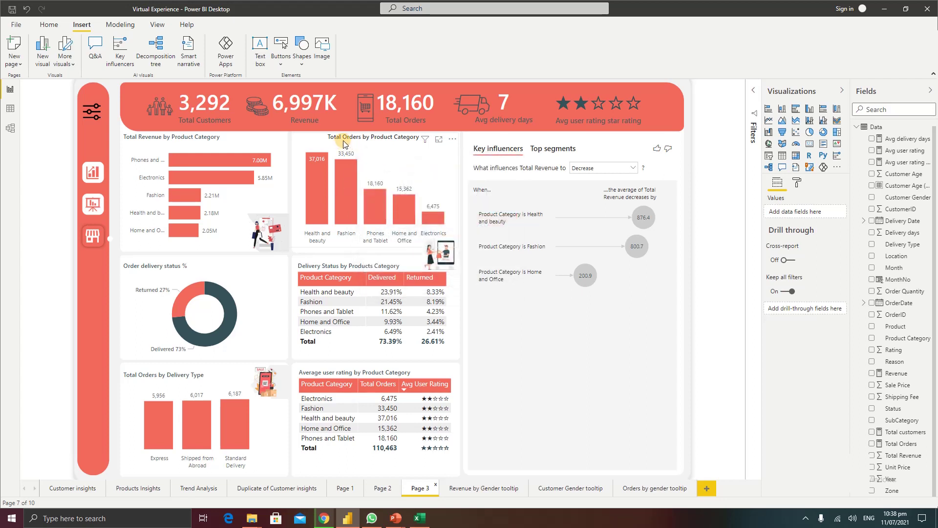
click(396, 162)
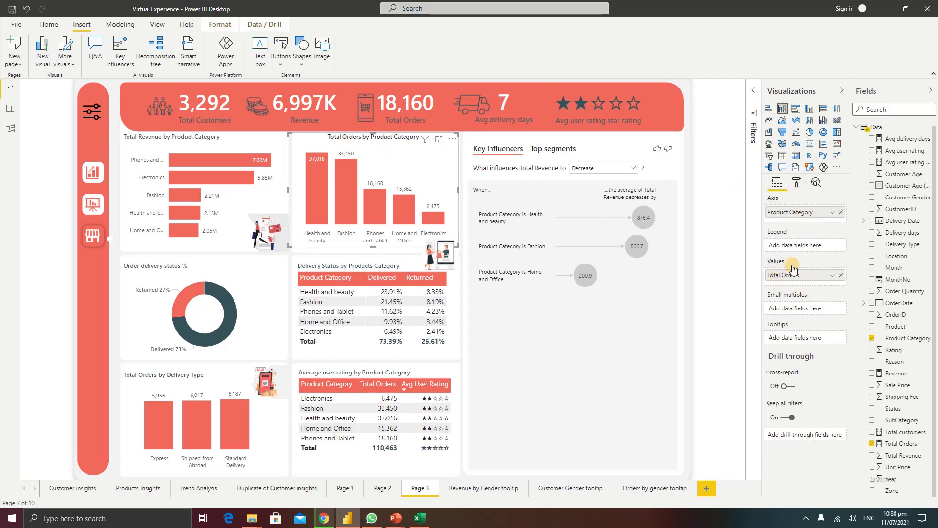
click(652, 489)
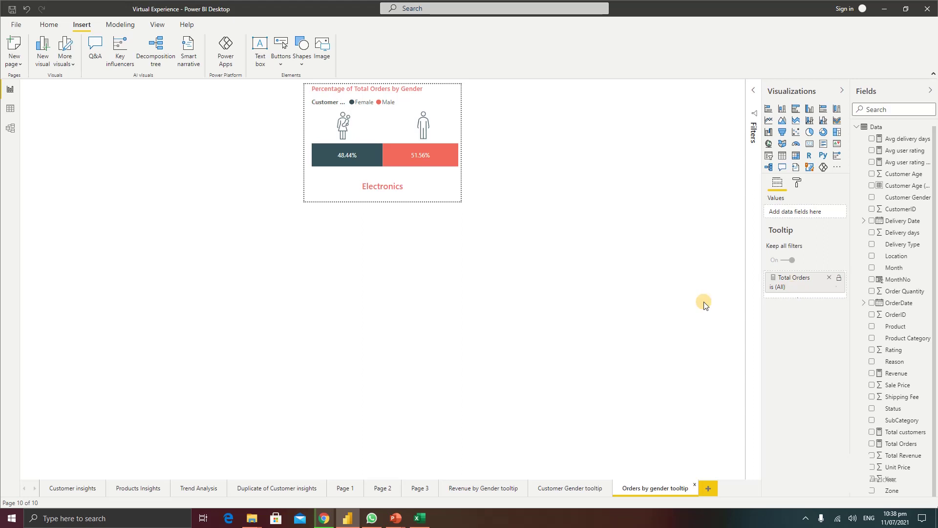
Check the new gender tooltip for Health and beauty, Fashion, and Phones and Tablet in Page 3's orders chart.
click(419, 487)
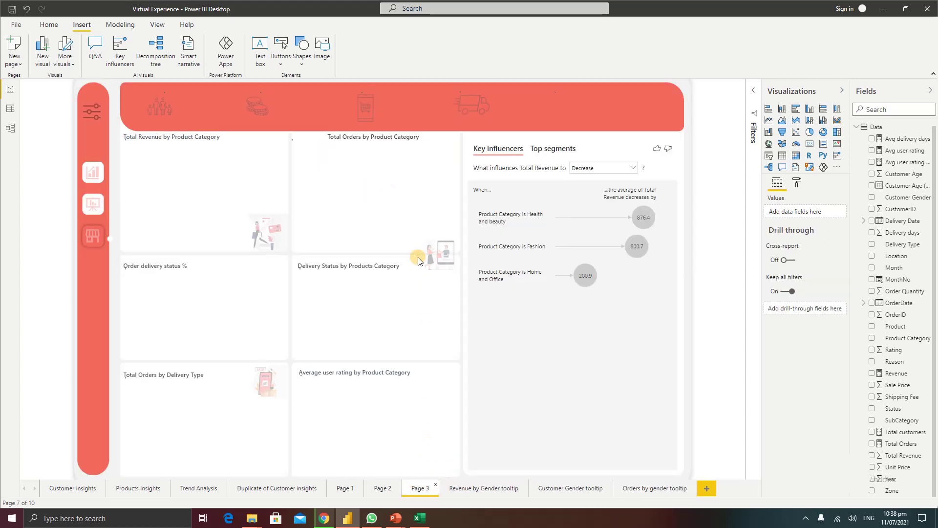
mouse_move(317, 171)
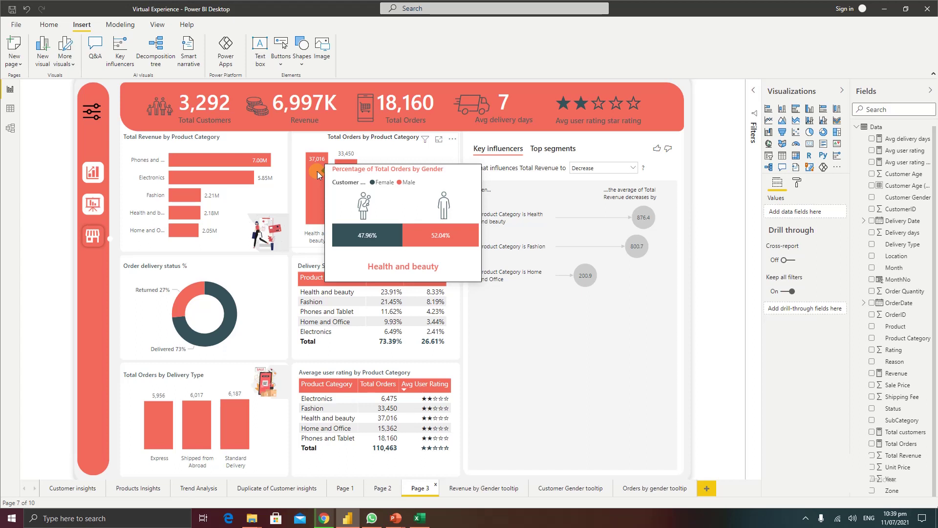
mouse_move(348, 169)
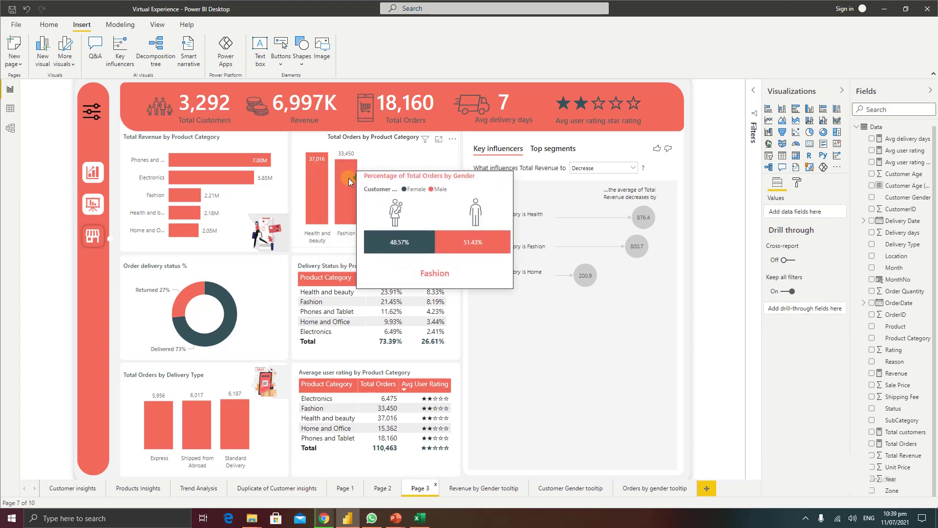
mouse_move(379, 205)
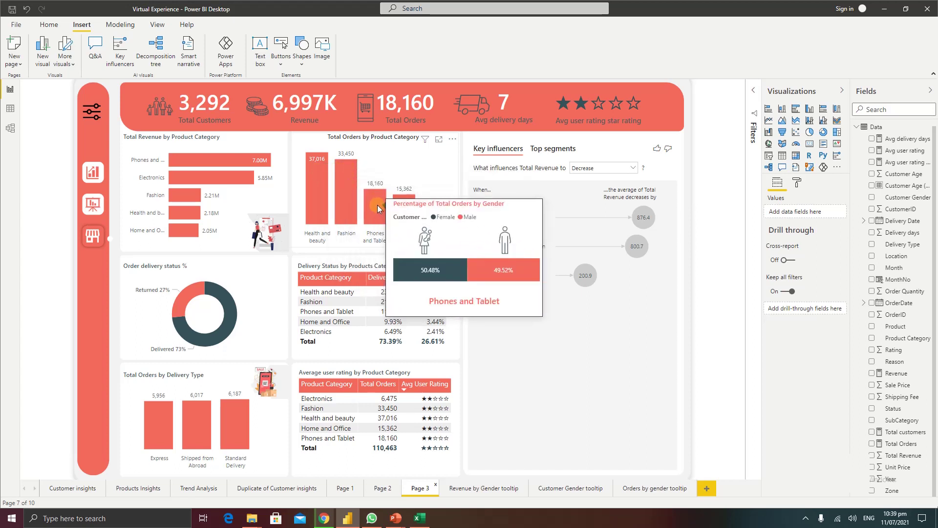